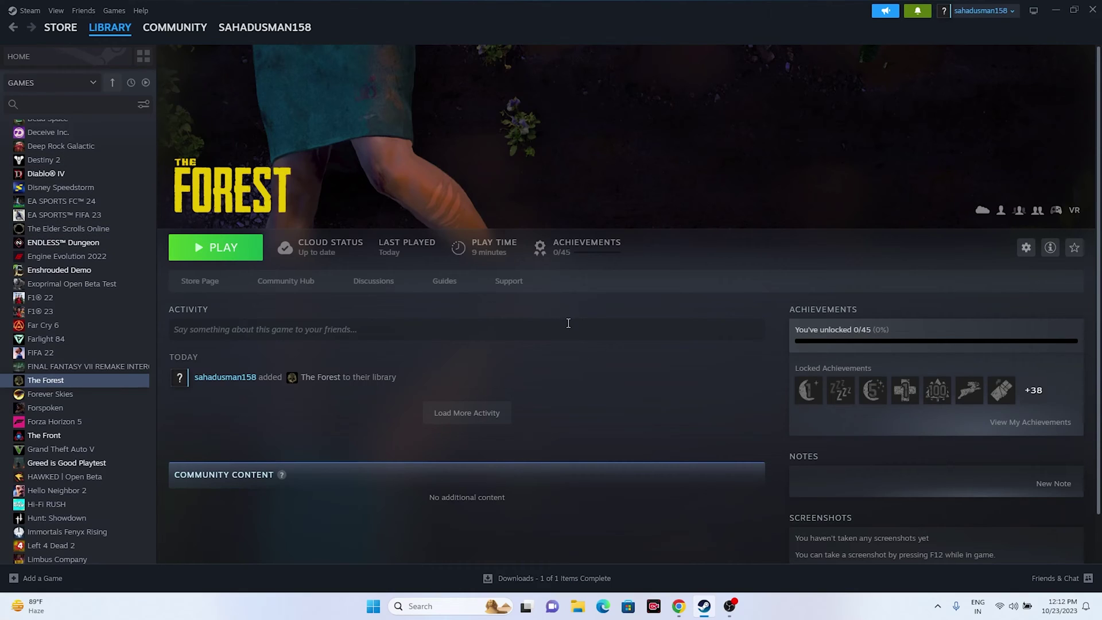
- Open the Windows search panel over The Forest's Steam library page
click(418, 609)
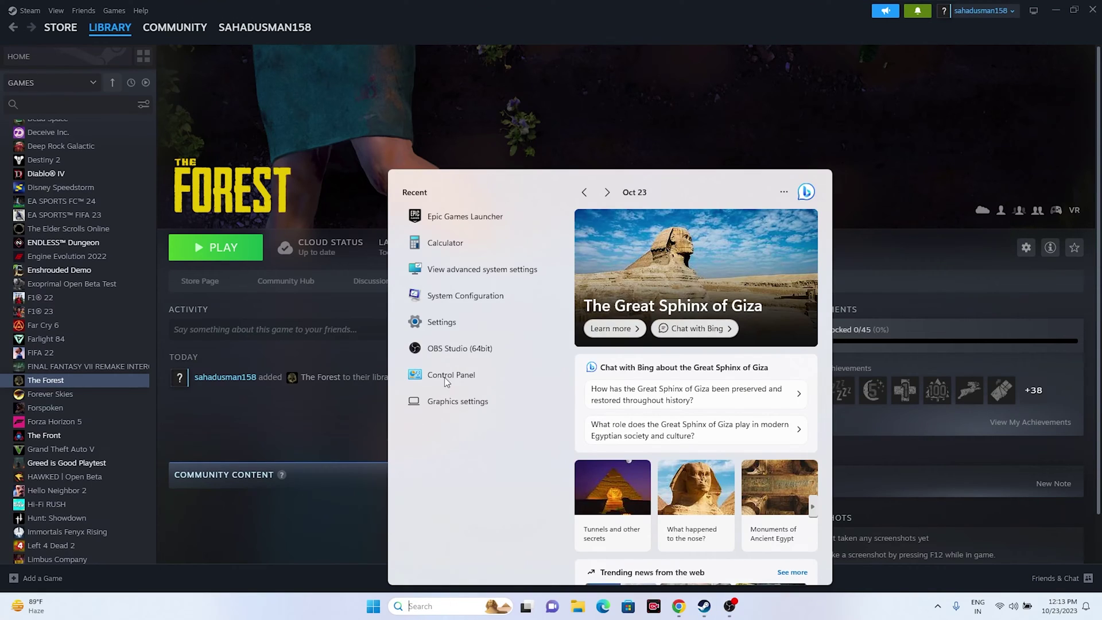
- Disable all services in System Configuration with Microsoft services hidden, apply, and skip the restart
click(475, 299)
click(459, 212)
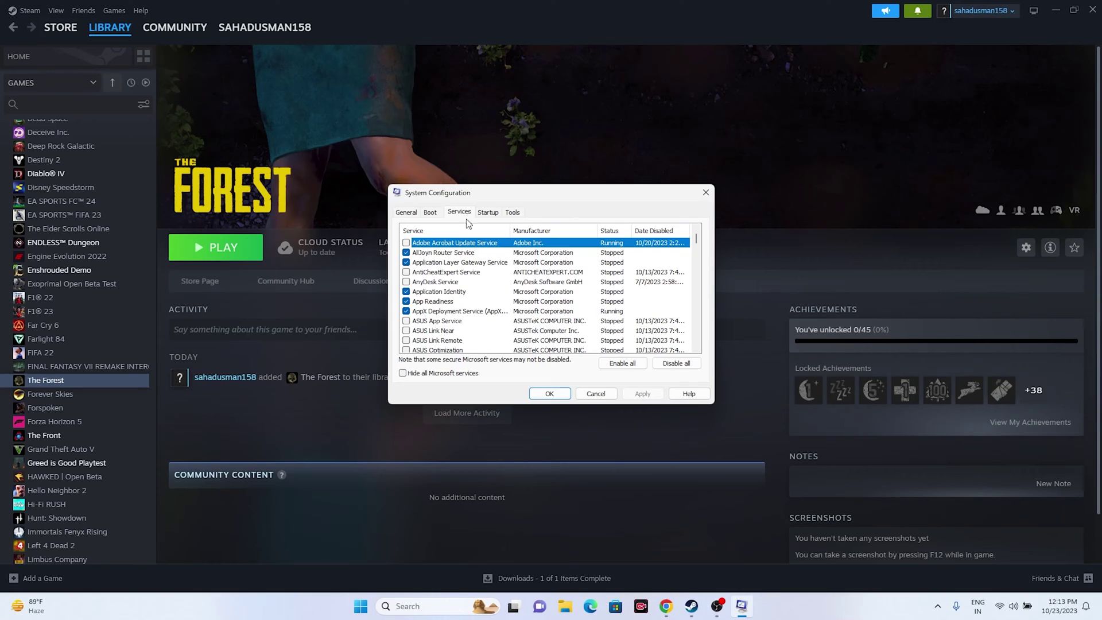
click(672, 365)
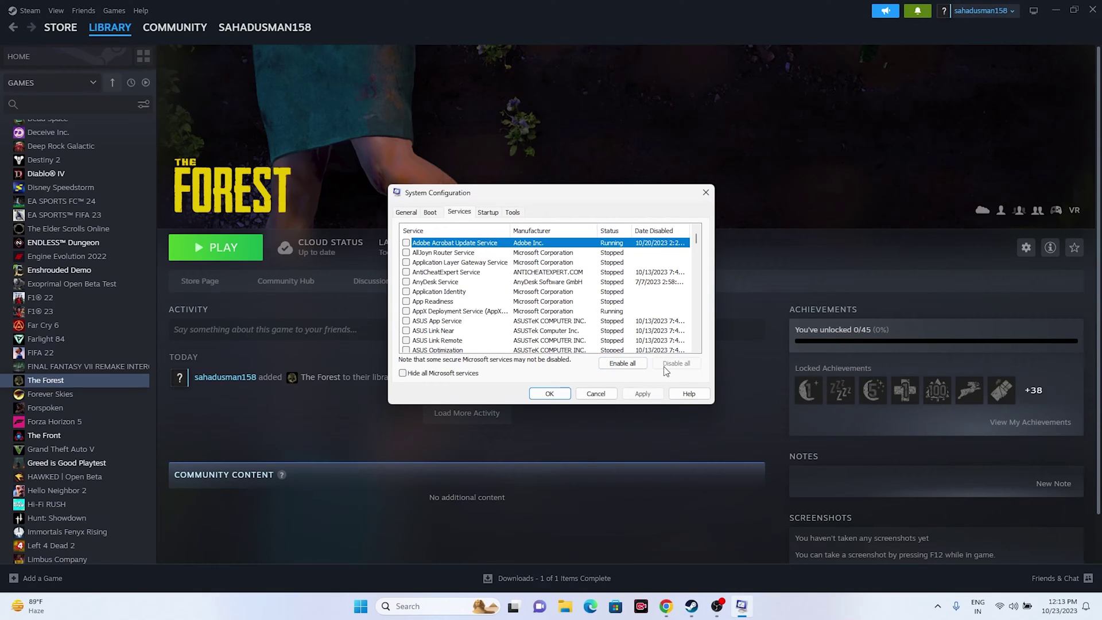
click(403, 373)
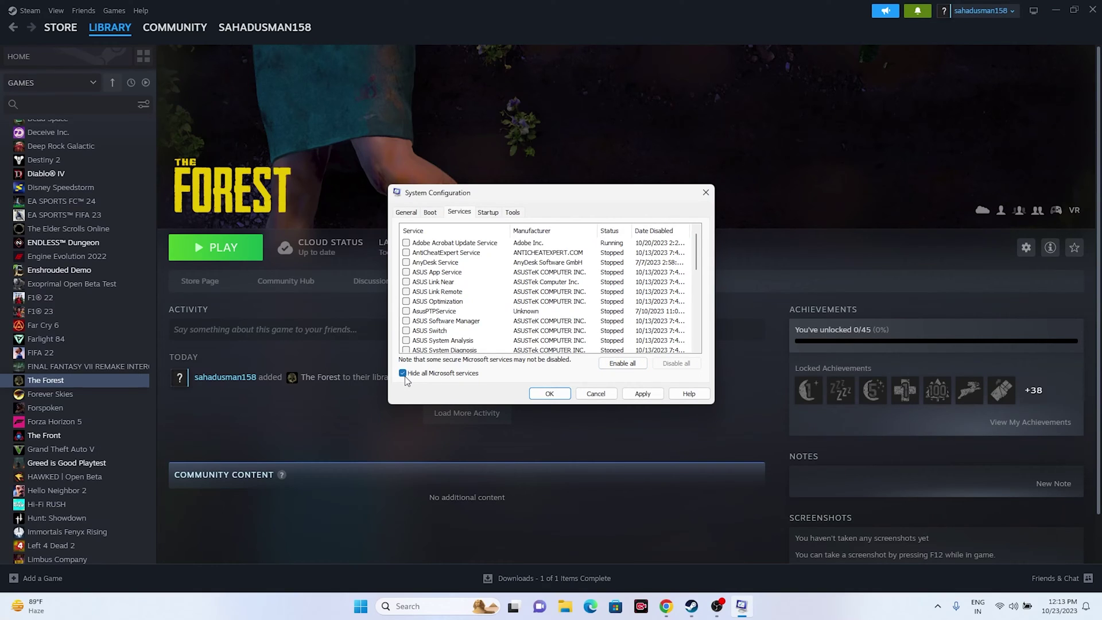
click(642, 395)
click(549, 395)
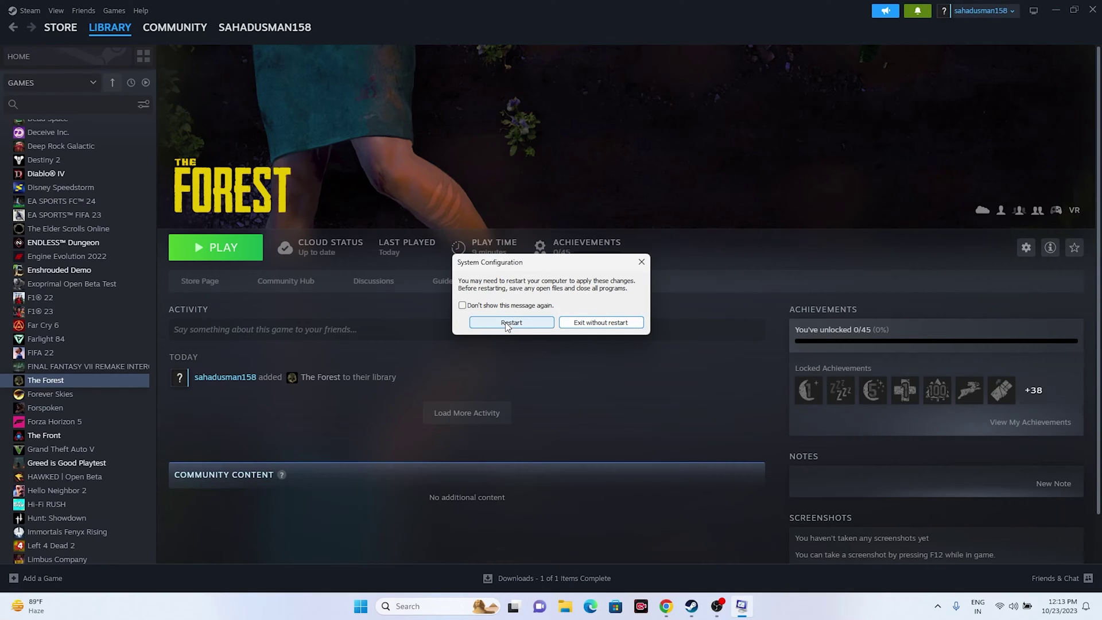
click(602, 323)
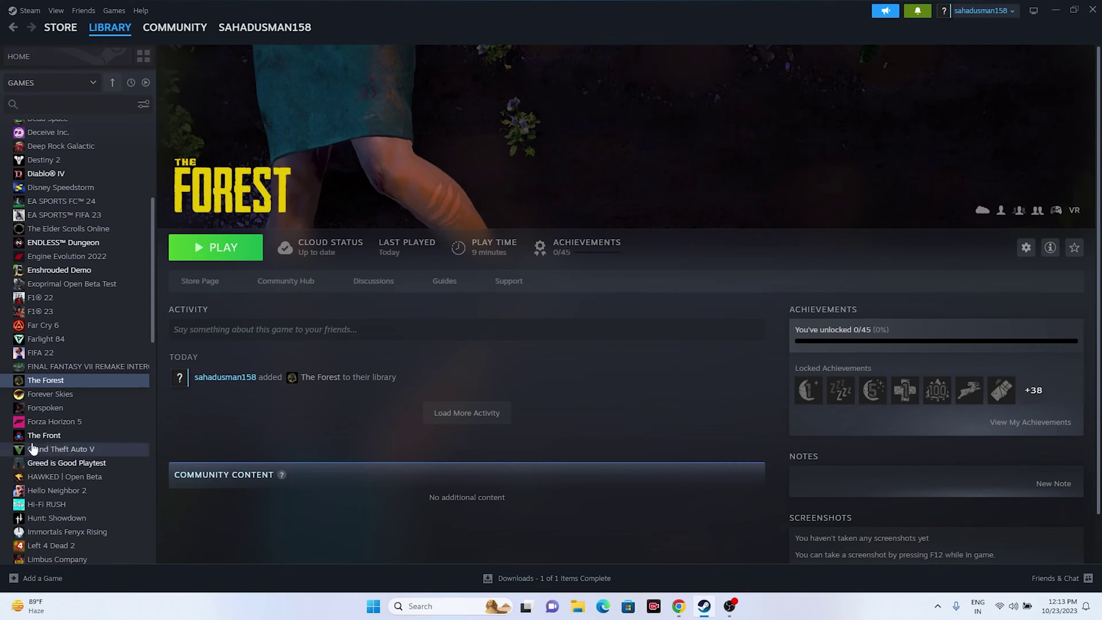
- Enter -dx12 as The Forest's launch option in its Steam properties, then close them
right_click(63, 381)
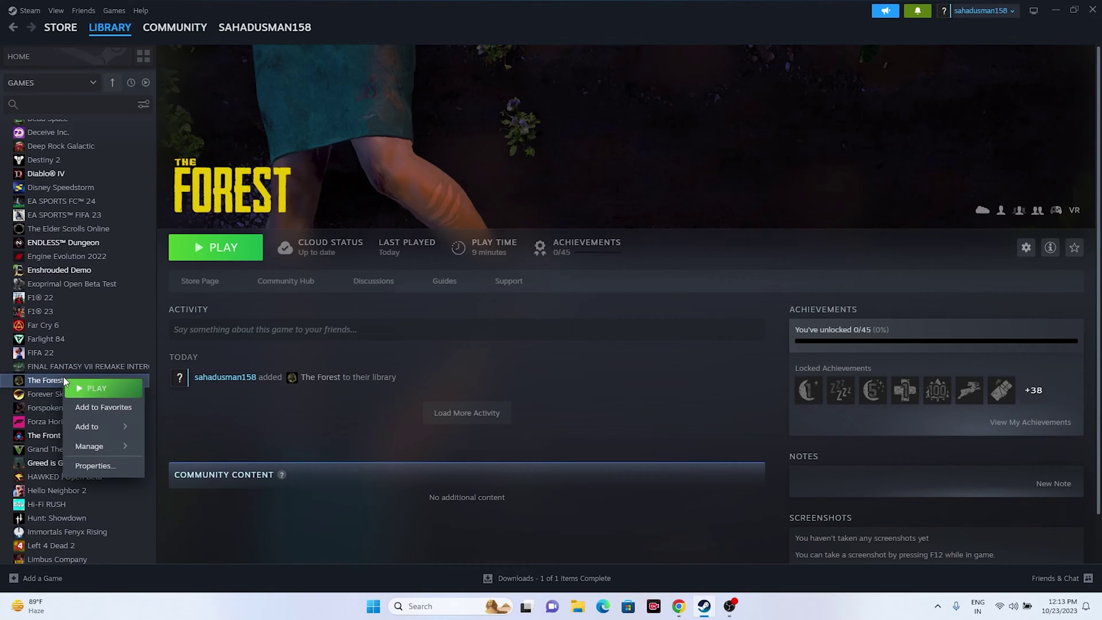
click(95, 466)
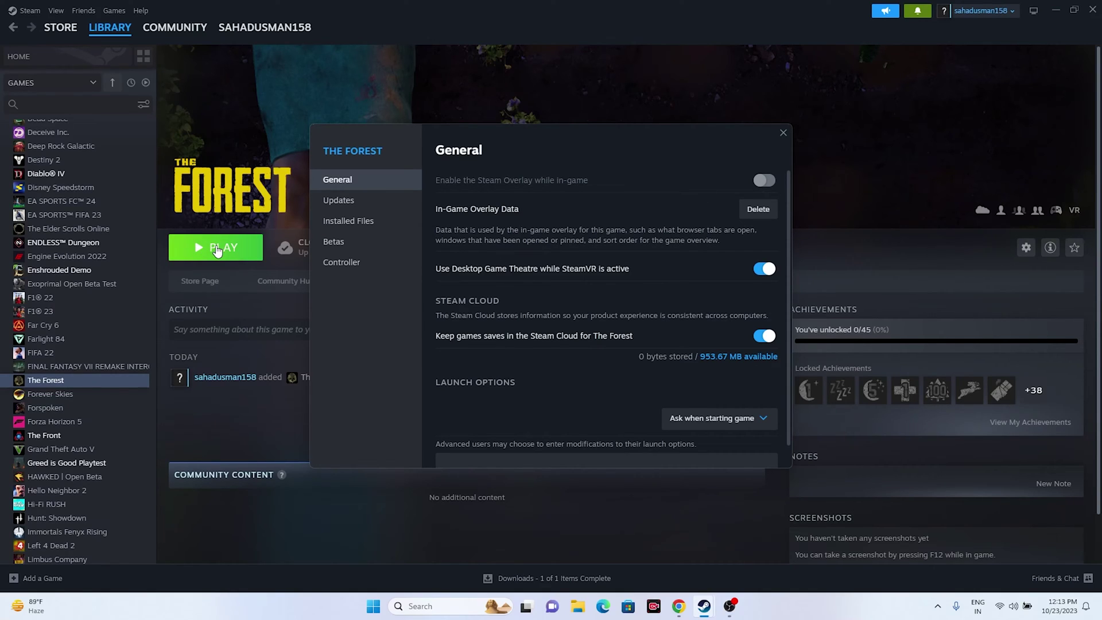
scroll(637, 271, down, 1)
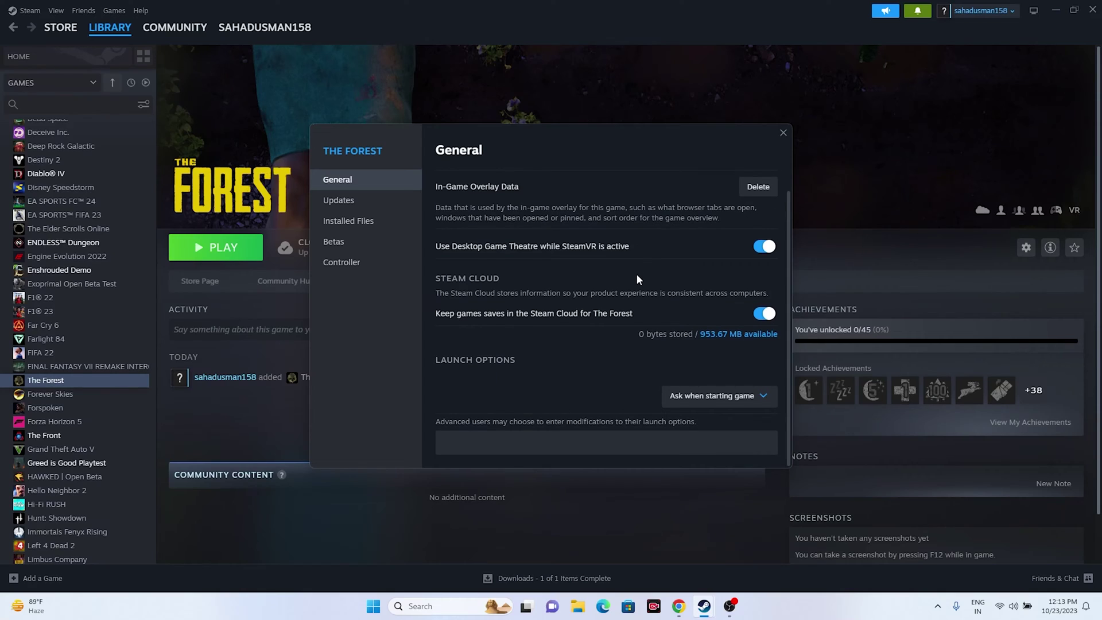
click(490, 439)
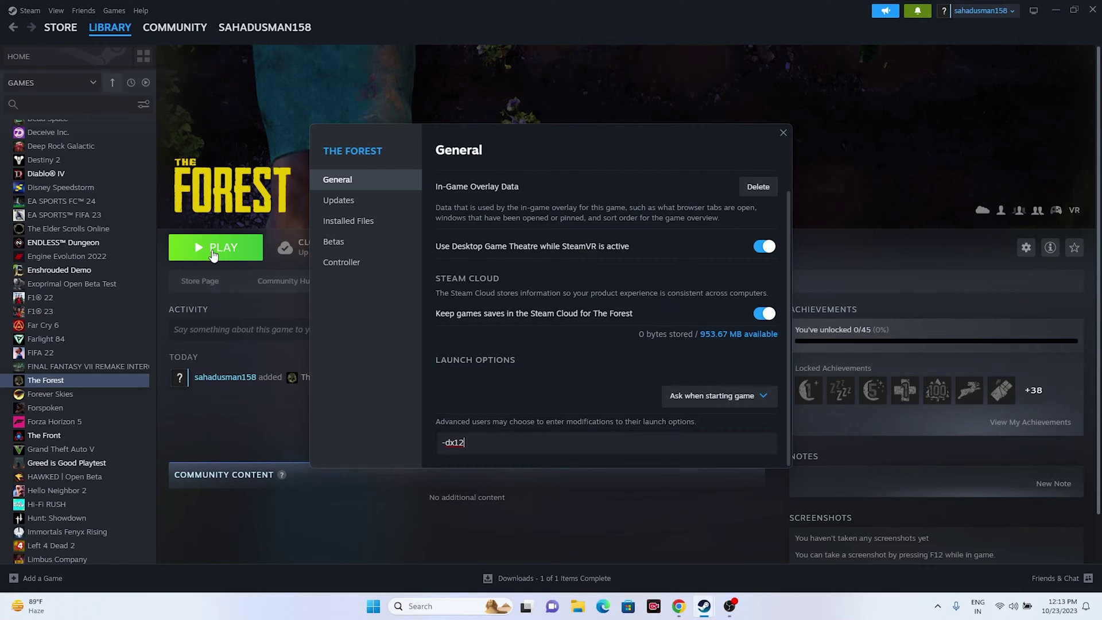
click(784, 132)
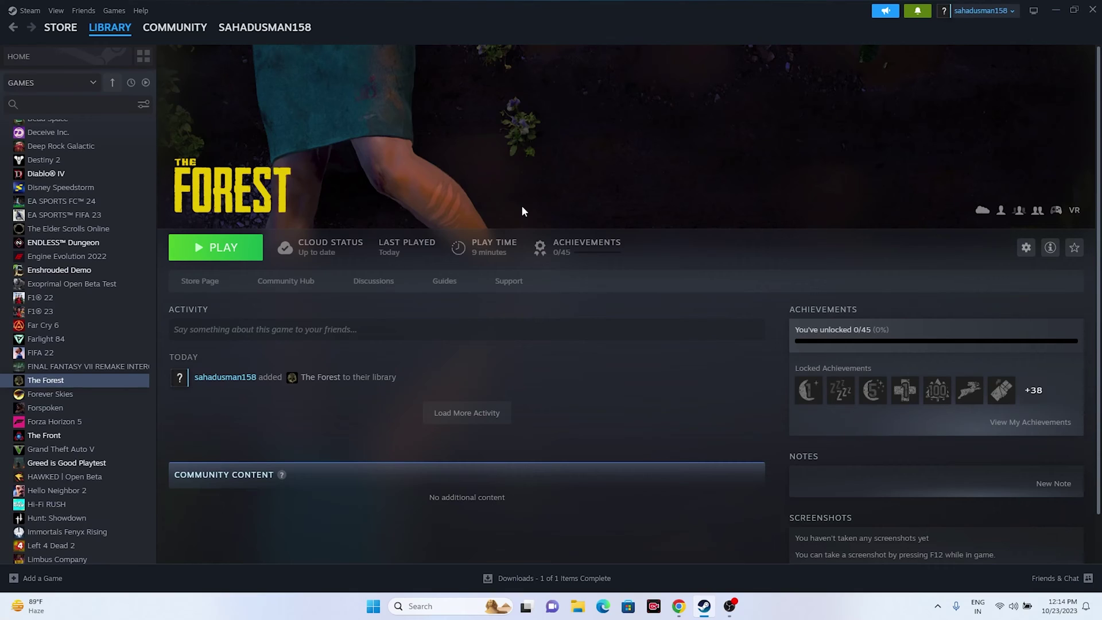
click(1054, 10)
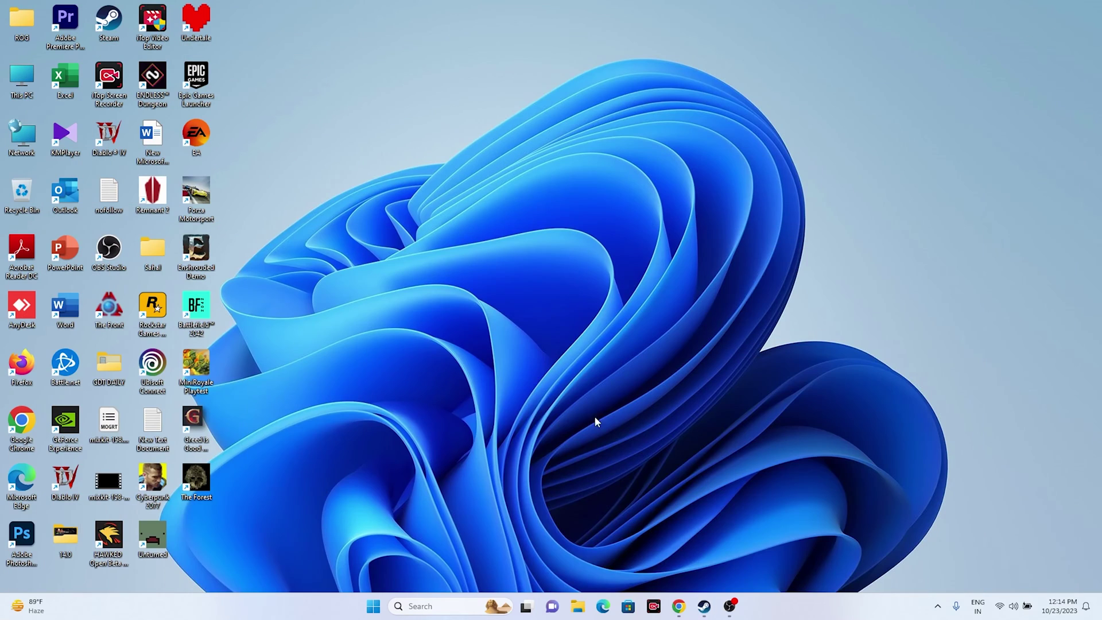
right_click(372, 613)
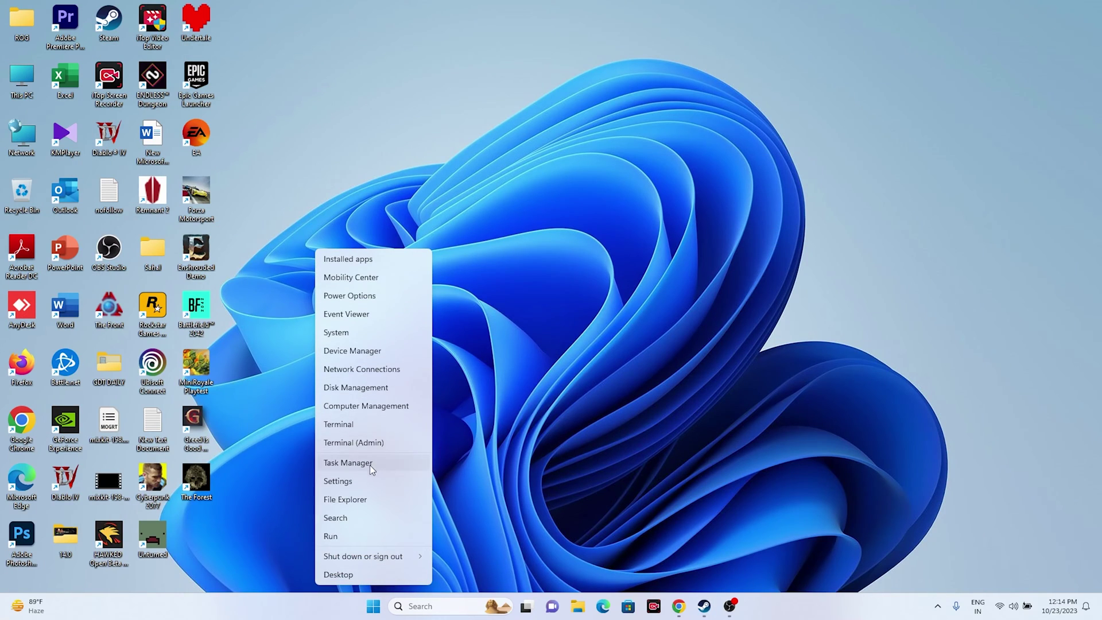
click(371, 469)
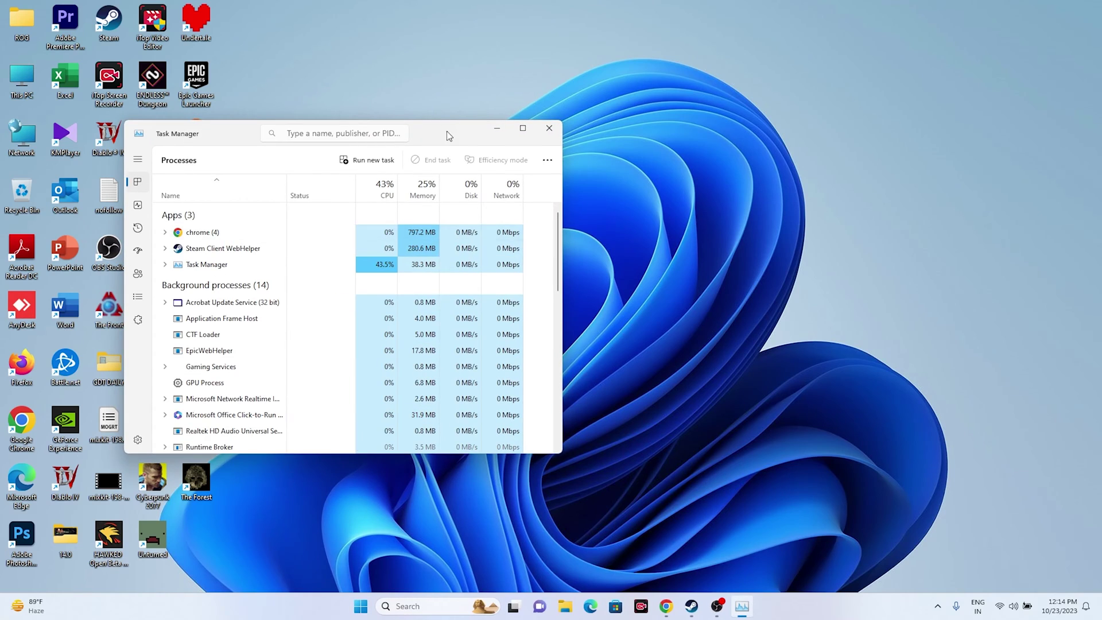
click(522, 128)
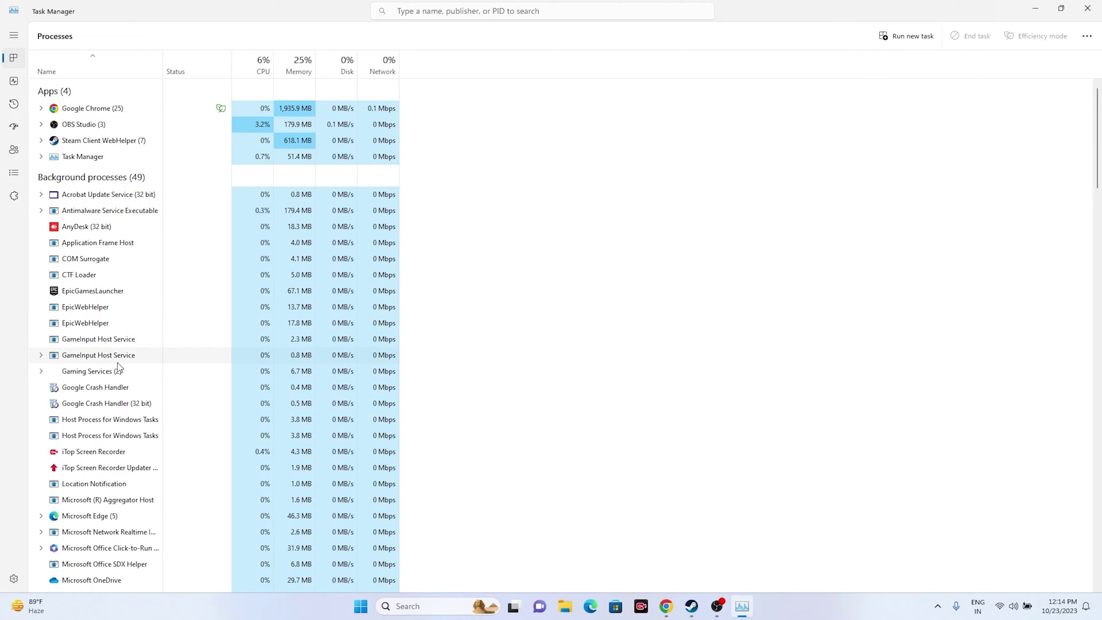
click(1088, 8)
click(705, 606)
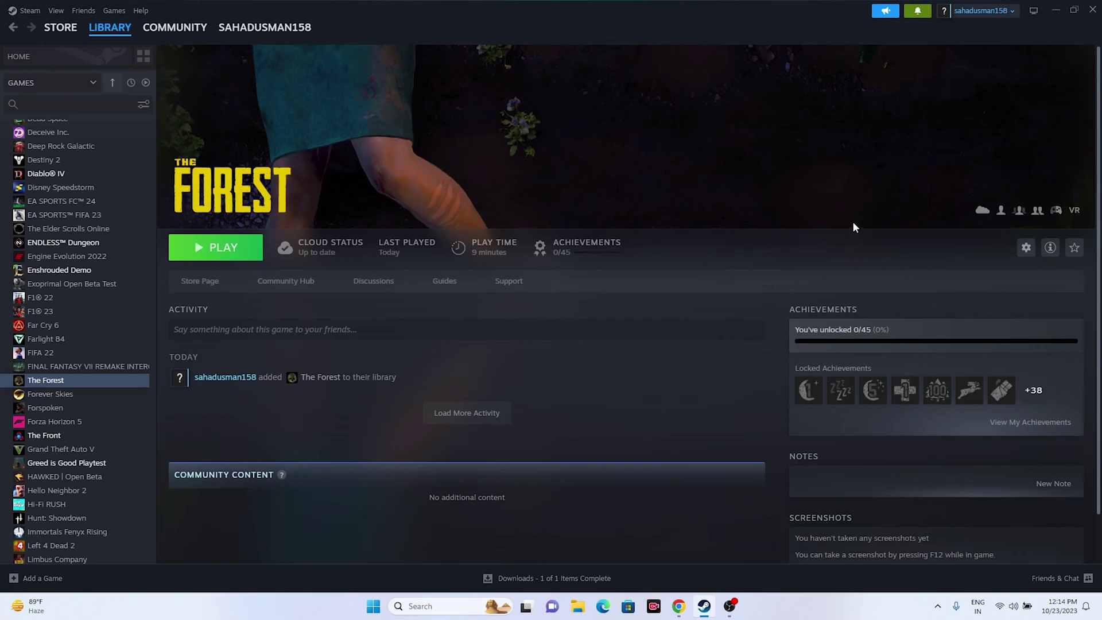
- Minimise Steam and open the Windows Graphics settings page
click(1055, 8)
click(422, 606)
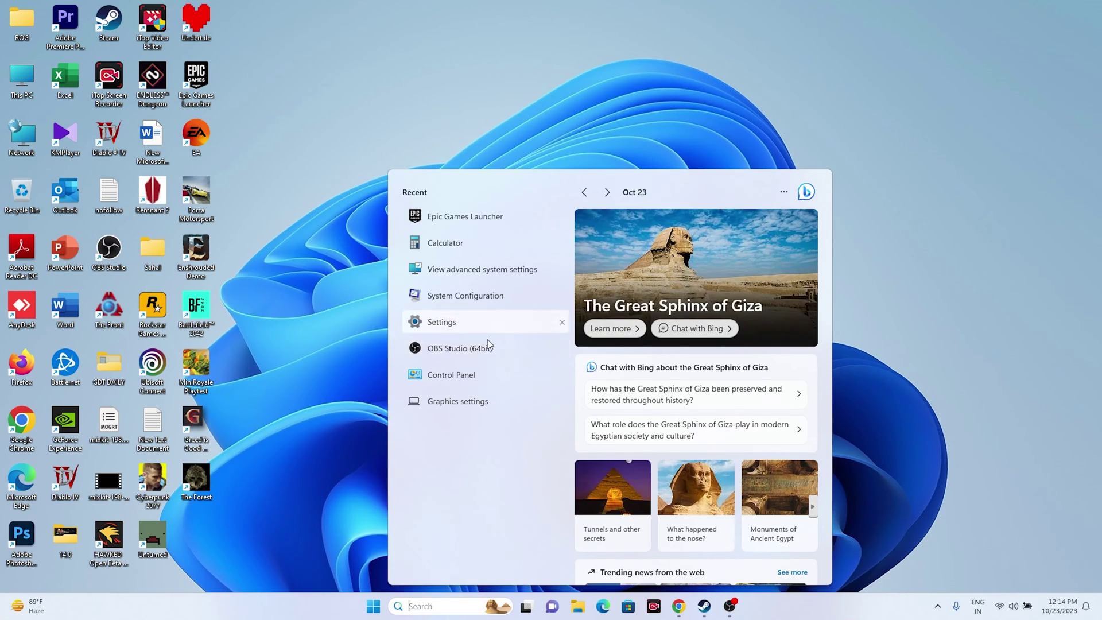
click(455, 402)
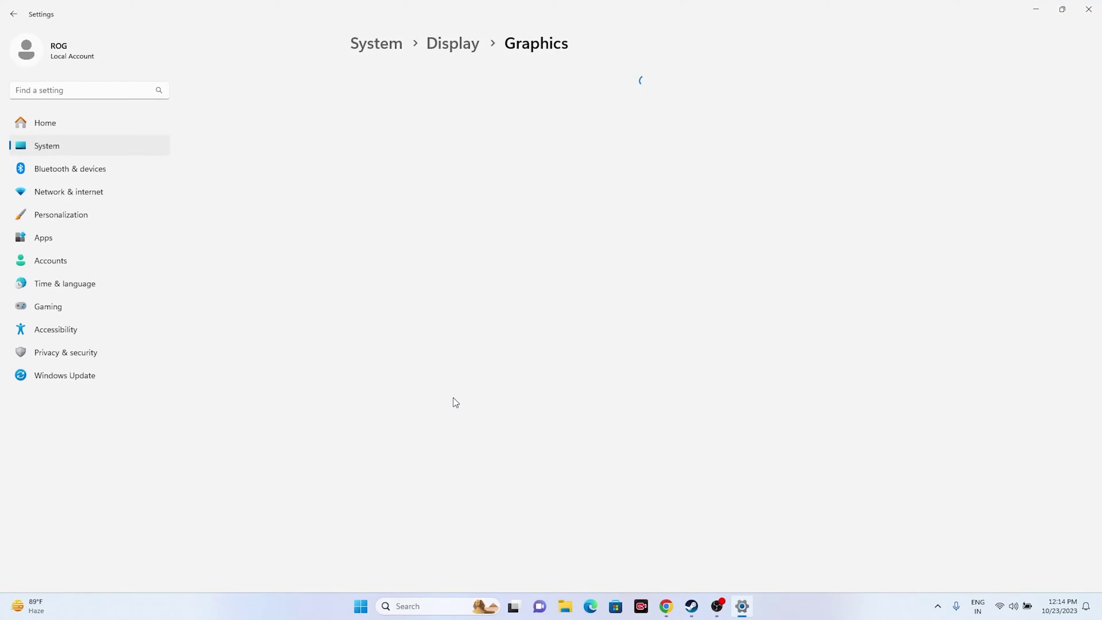
scroll(500, 295, down, 5)
scroll(498, 292, up, 4)
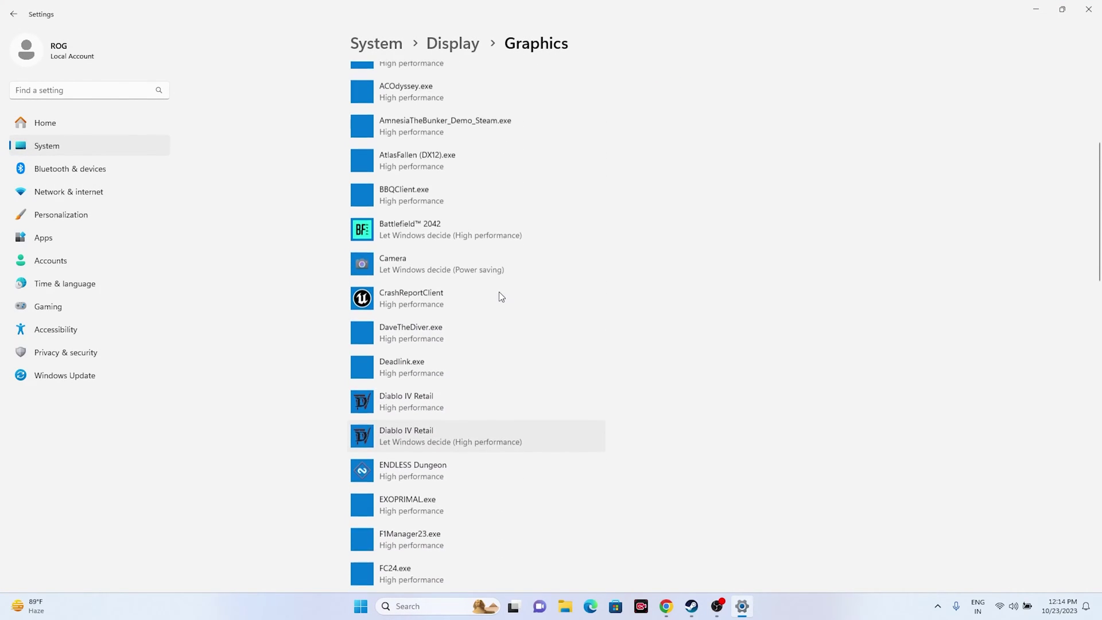
scroll(498, 292, down, 5)
scroll(499, 291, up, 4)
scroll(498, 291, up, 3)
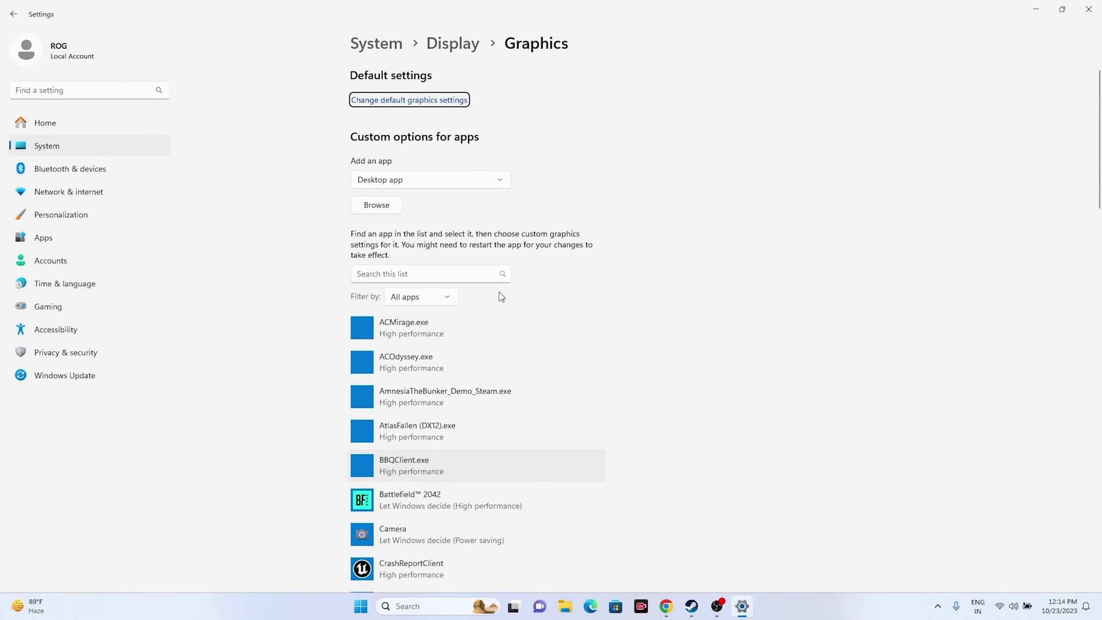
- Browse for a program to add, navigating to C:\Program Files (x86)\Steam
click(368, 206)
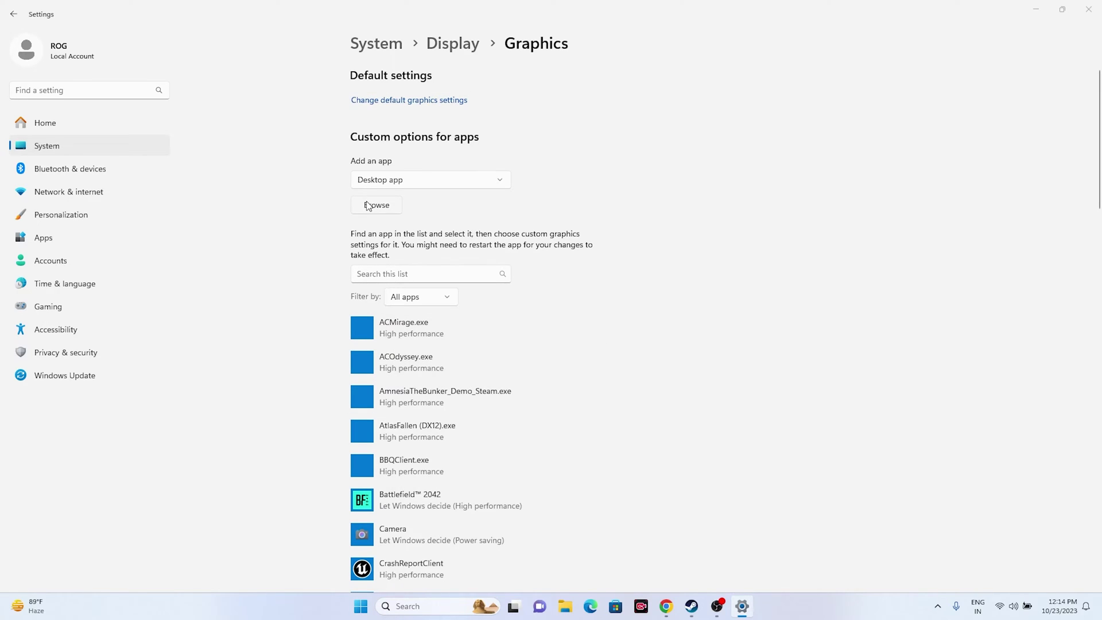
scroll(46, 216, down, 3)
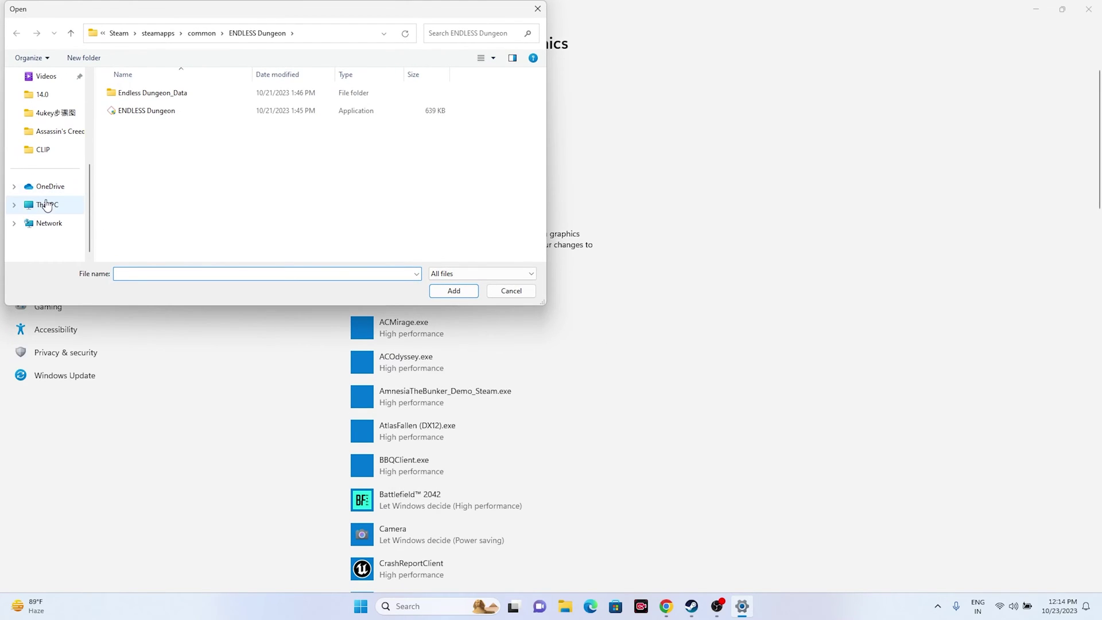
click(46, 212)
double_click(198, 107)
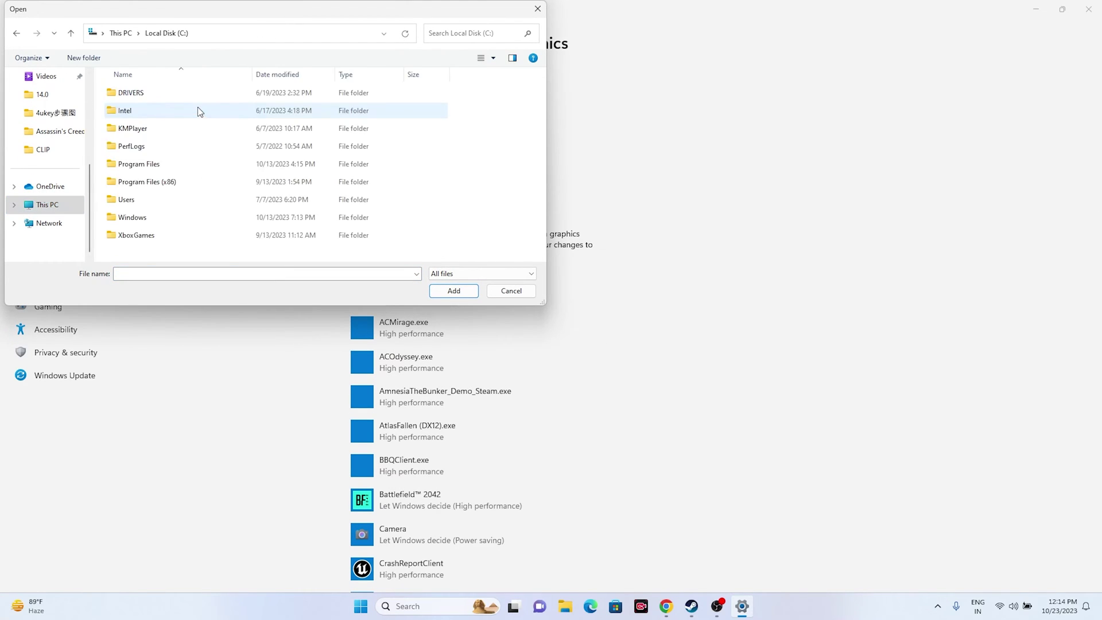
double_click(154, 183)
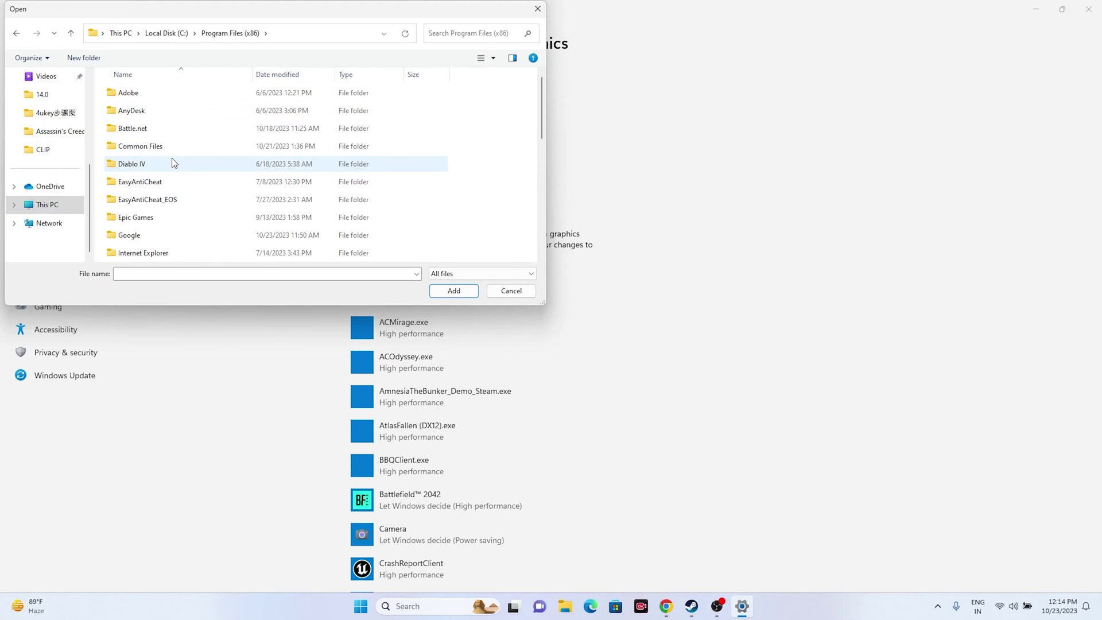
scroll(171, 157, down, 4)
scroll(171, 154, up, 5)
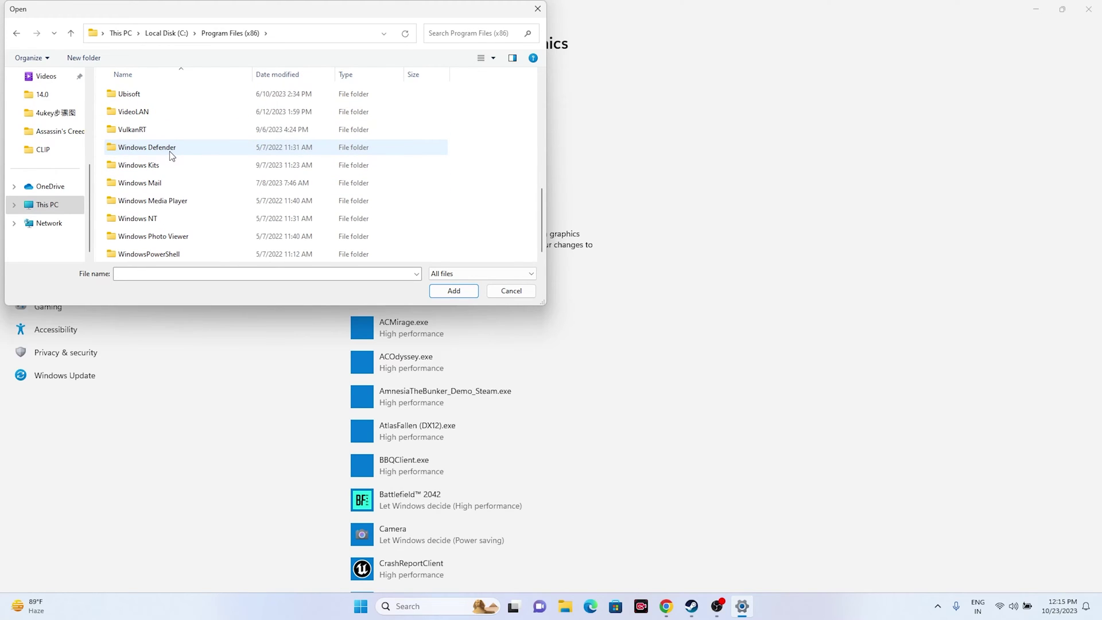
scroll(171, 156, down, 5)
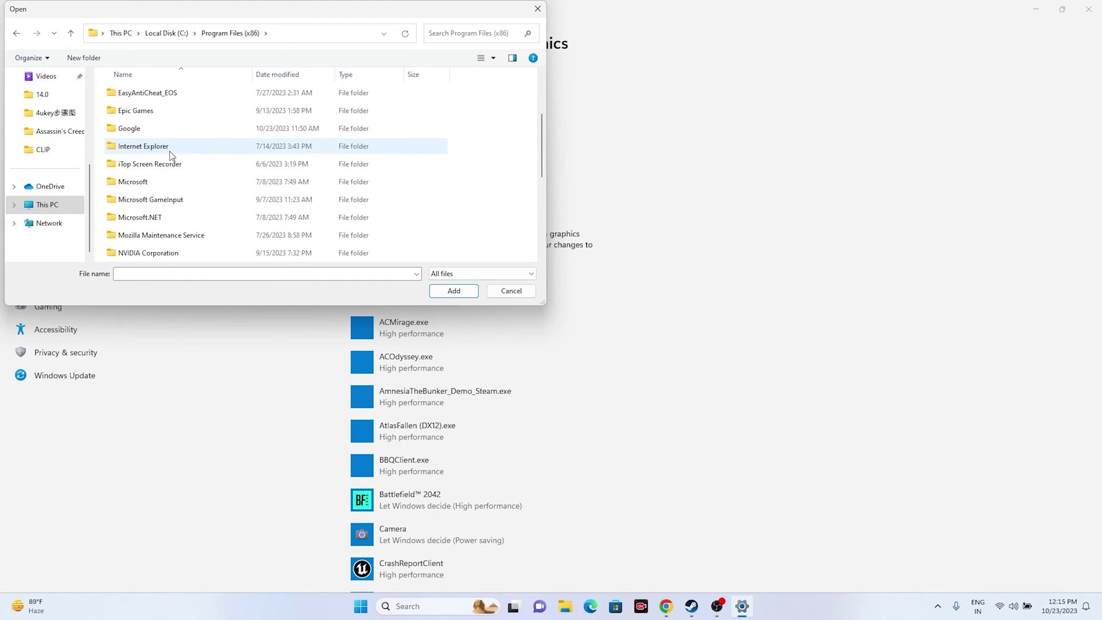
double_click(155, 182)
- Go through steamapps\common\The Forest and add TheForest.exe to the graphics app list
scroll(178, 148, down, 4)
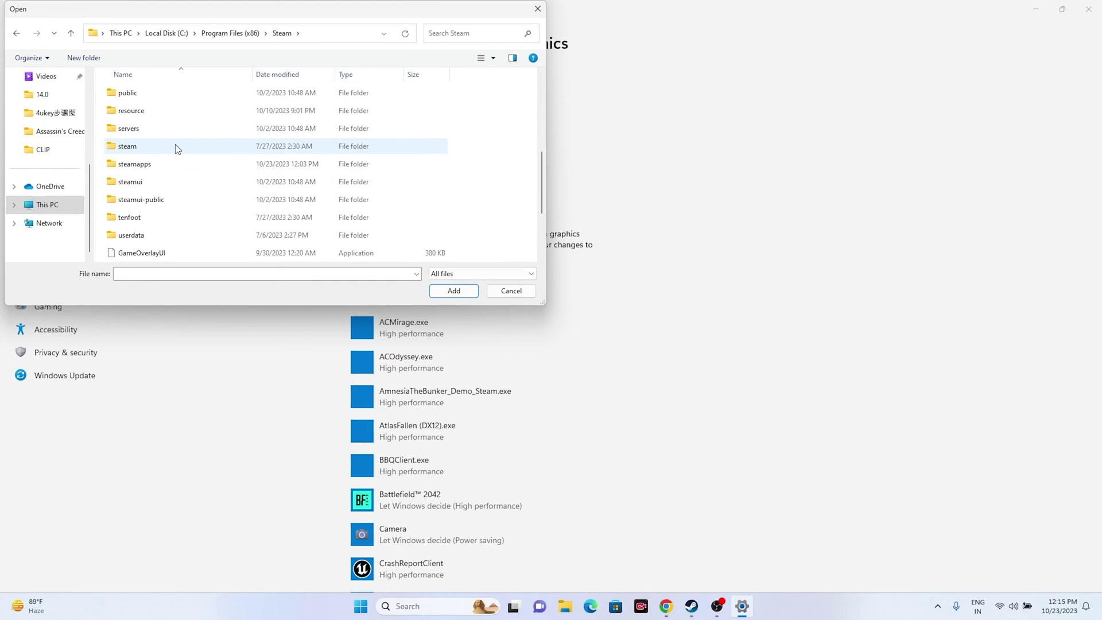
double_click(159, 164)
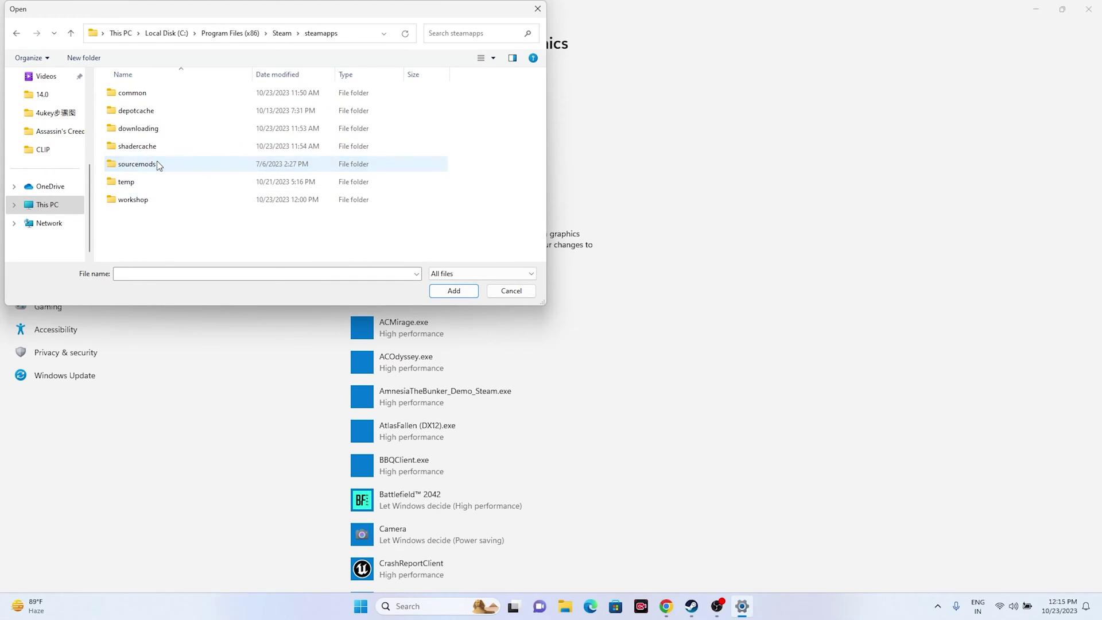
double_click(151, 93)
scroll(156, 148, down, 4)
scroll(156, 149, down, 12)
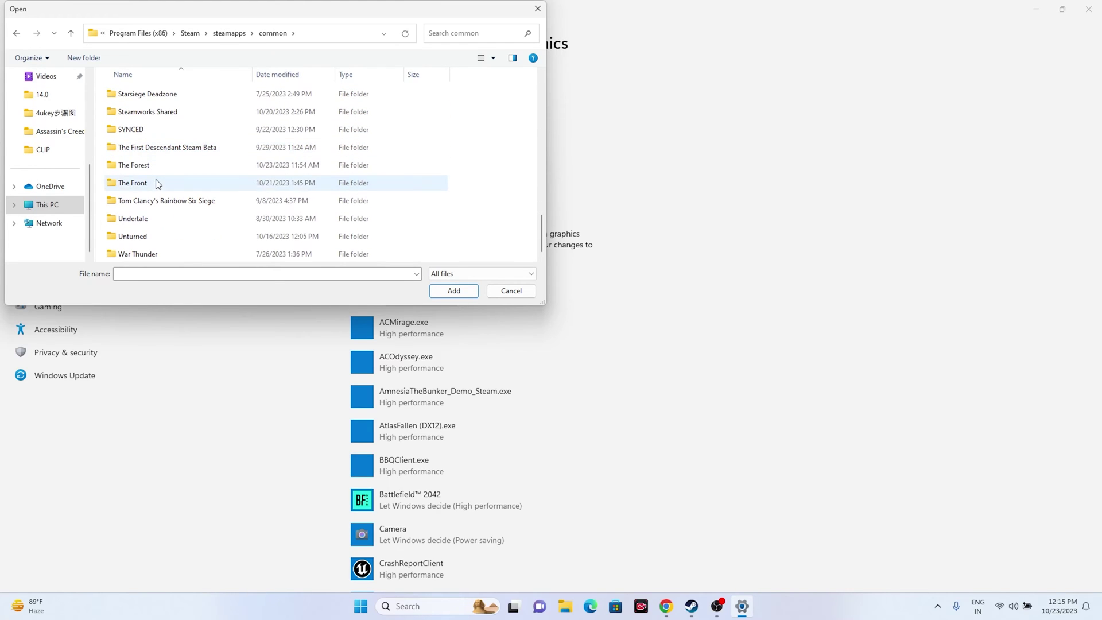
double_click(150, 165)
click(148, 165)
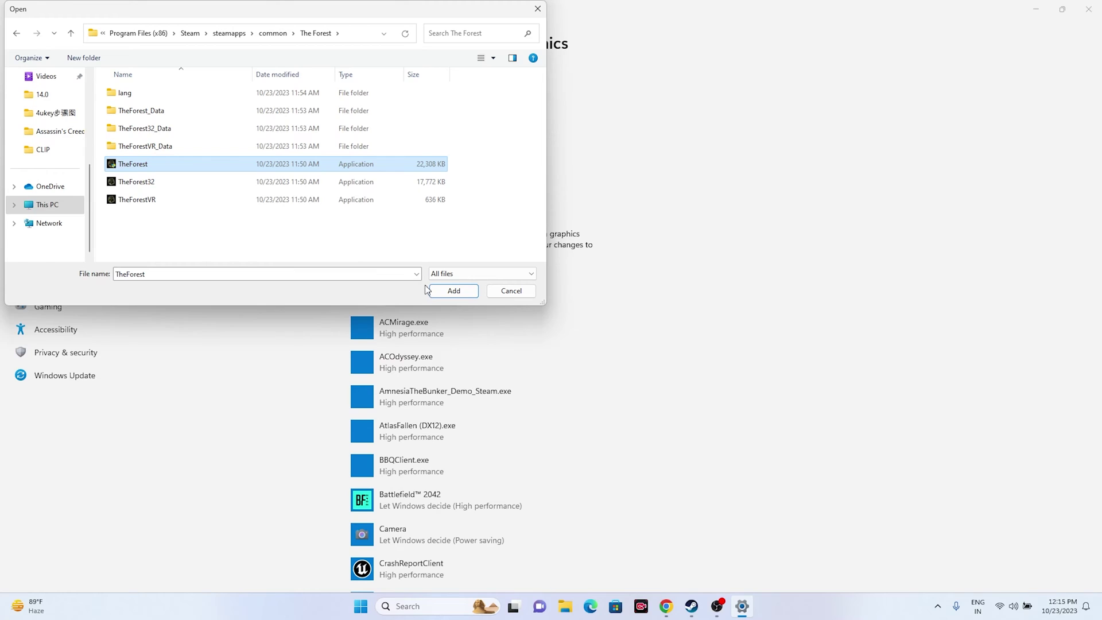
click(454, 290)
- Set TheForest's graphics preference to High performance, save it, and close Settings
scroll(729, 231, down, 5)
scroll(729, 230, down, 8)
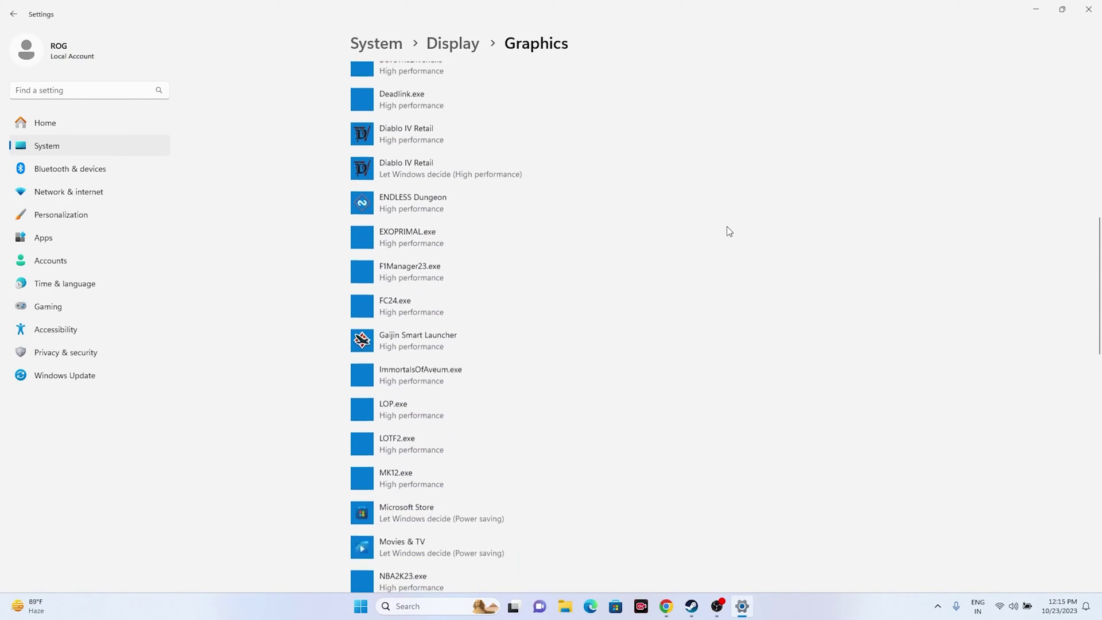
scroll(729, 231, down, 3)
scroll(729, 231, up, 2)
scroll(730, 231, down, 5)
scroll(730, 230, down, 3)
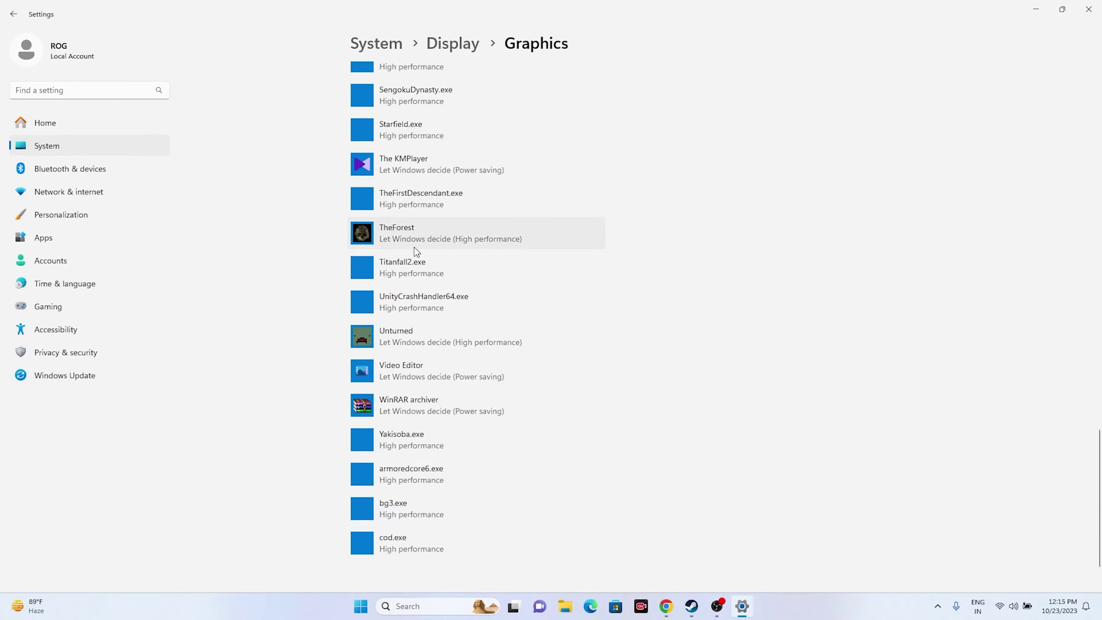
click(409, 226)
click(520, 297)
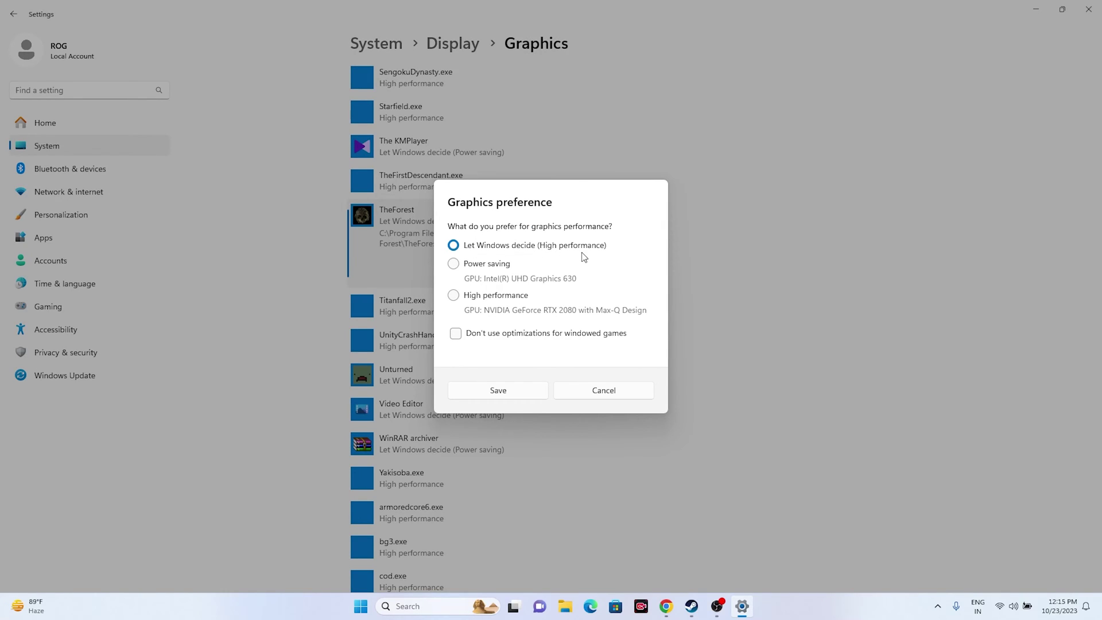
click(458, 298)
click(493, 389)
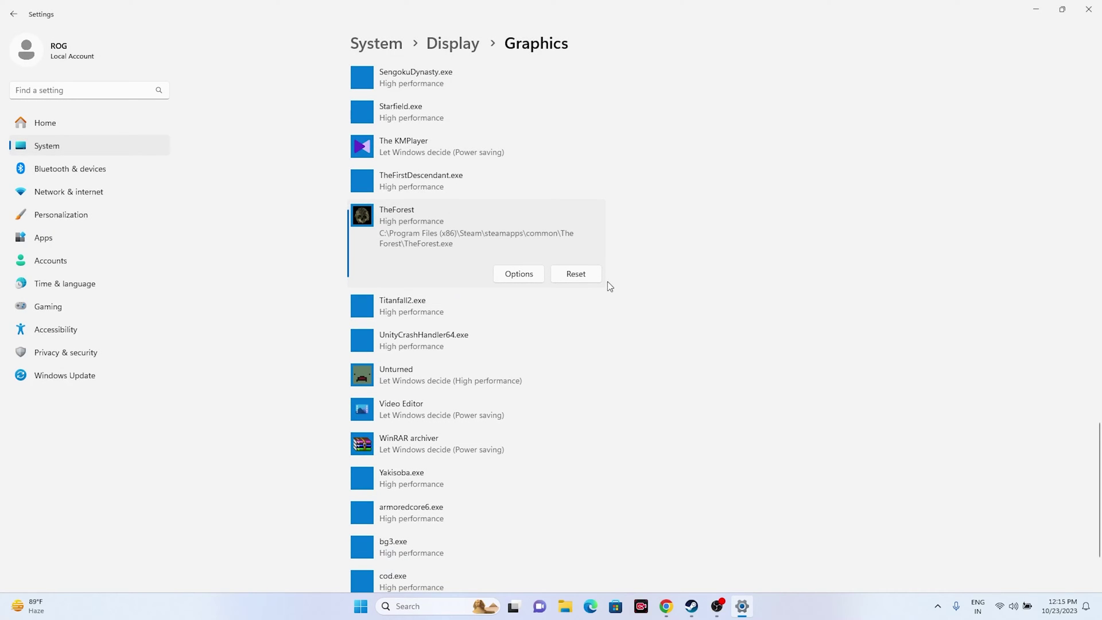
click(1089, 9)
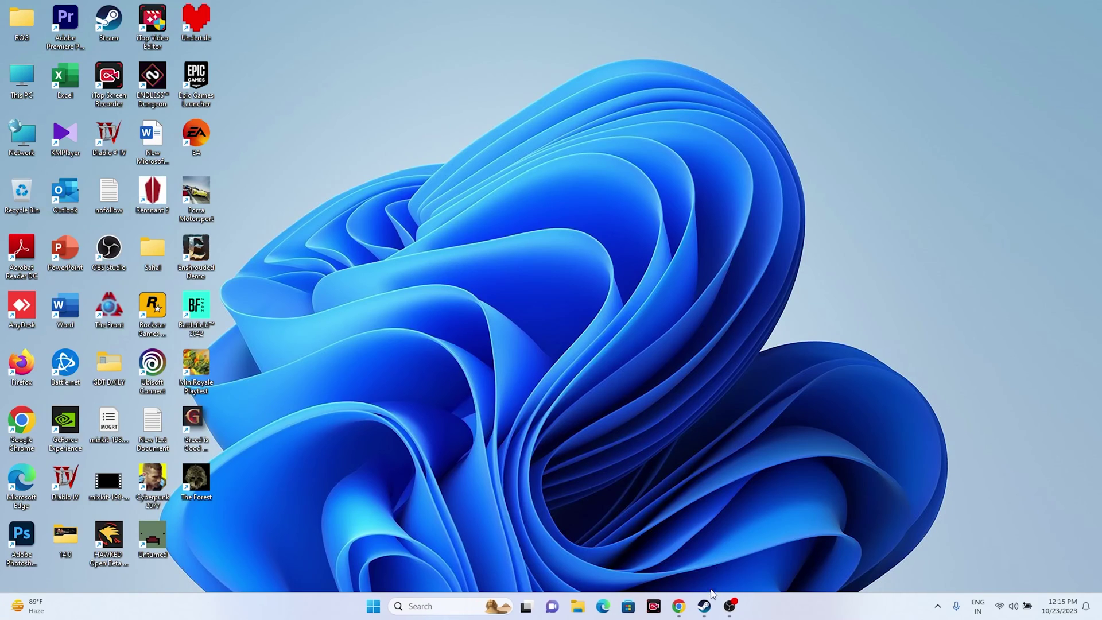
- Open the virtual memory settings via Advanced System Settings and switch drive C to Custom size
click(705, 607)
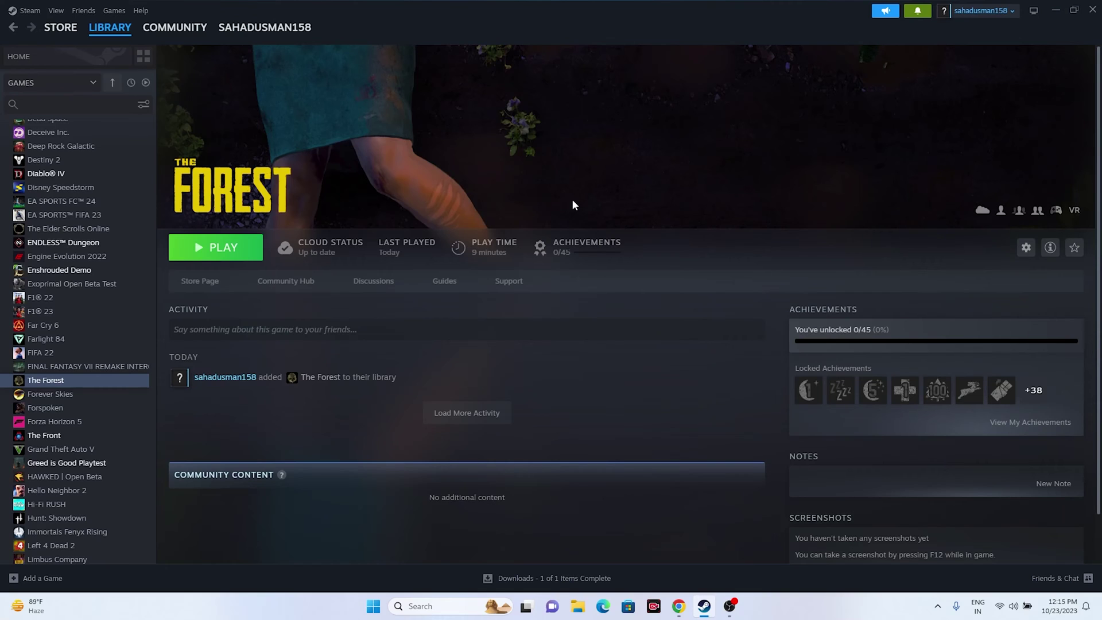
click(1056, 10)
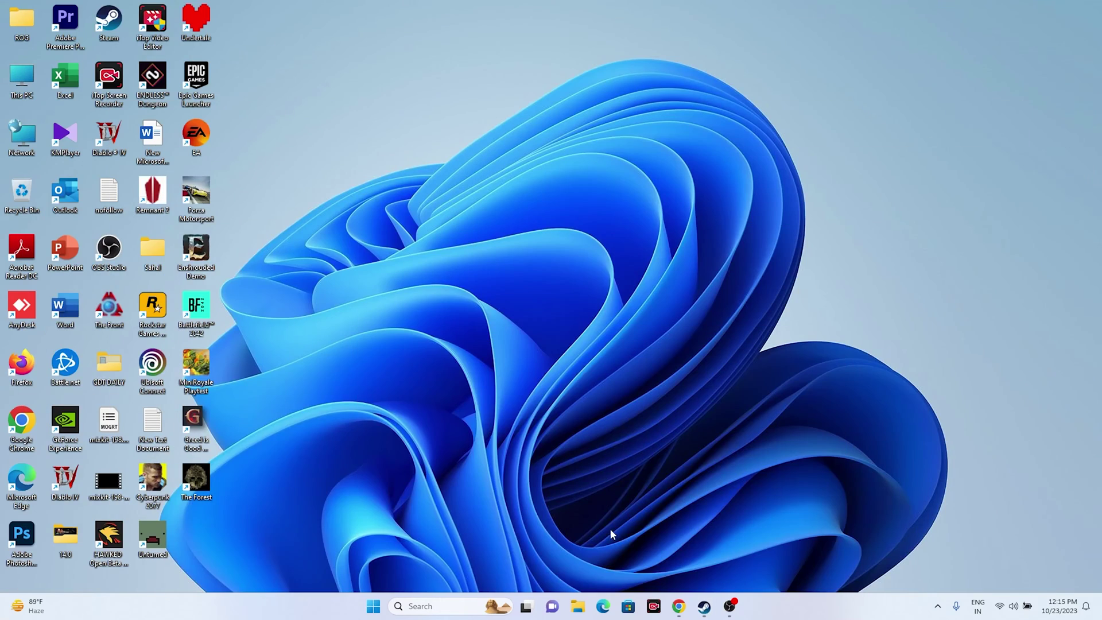
click(457, 600)
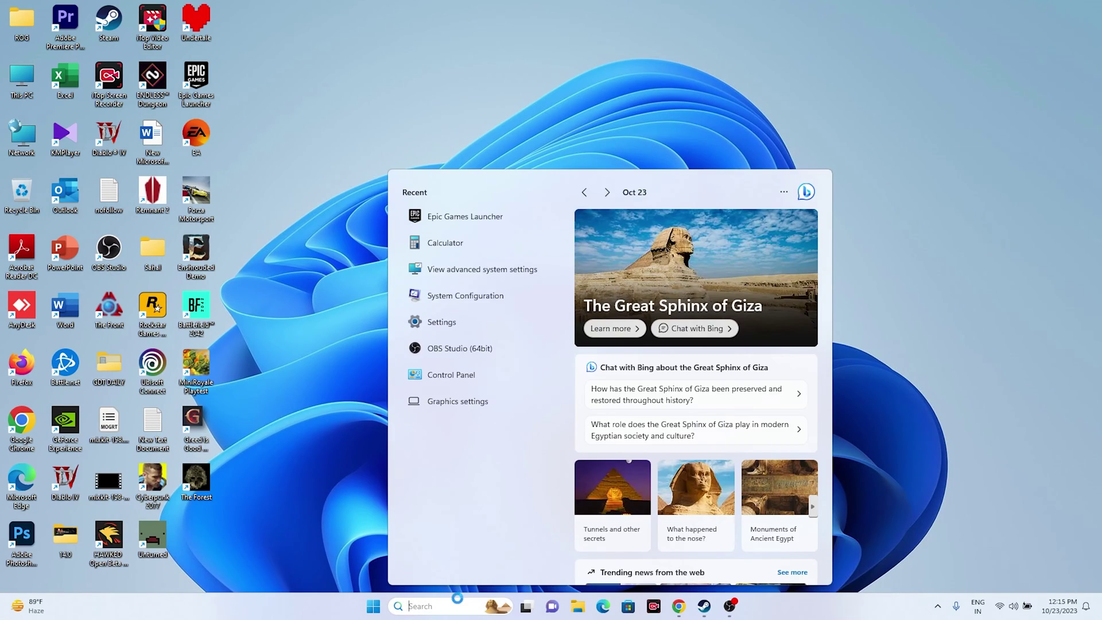
click(481, 269)
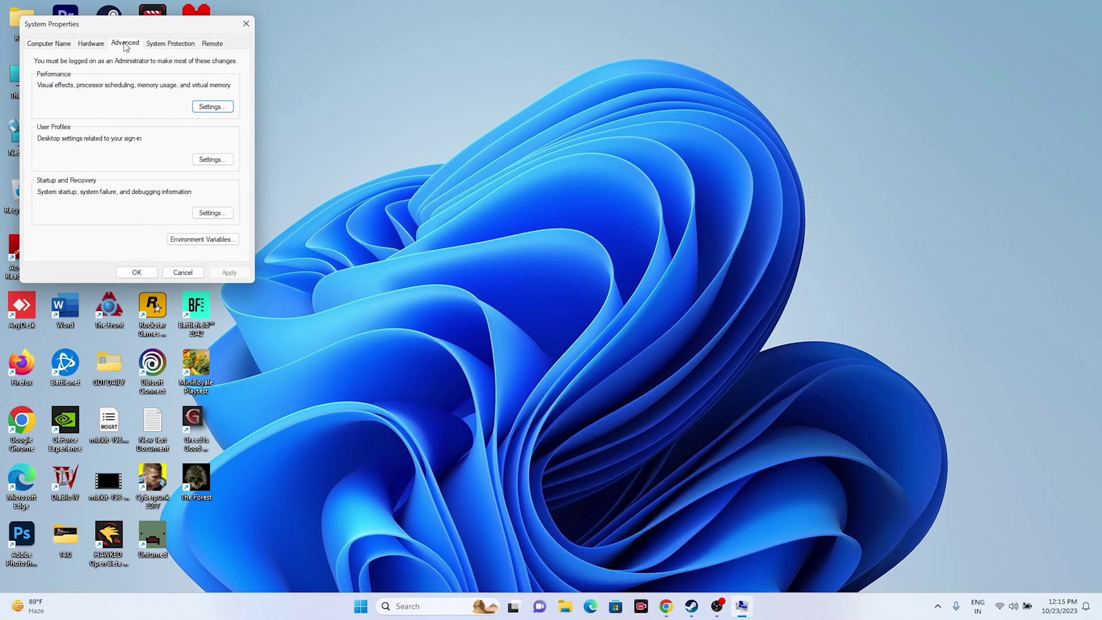
click(213, 107)
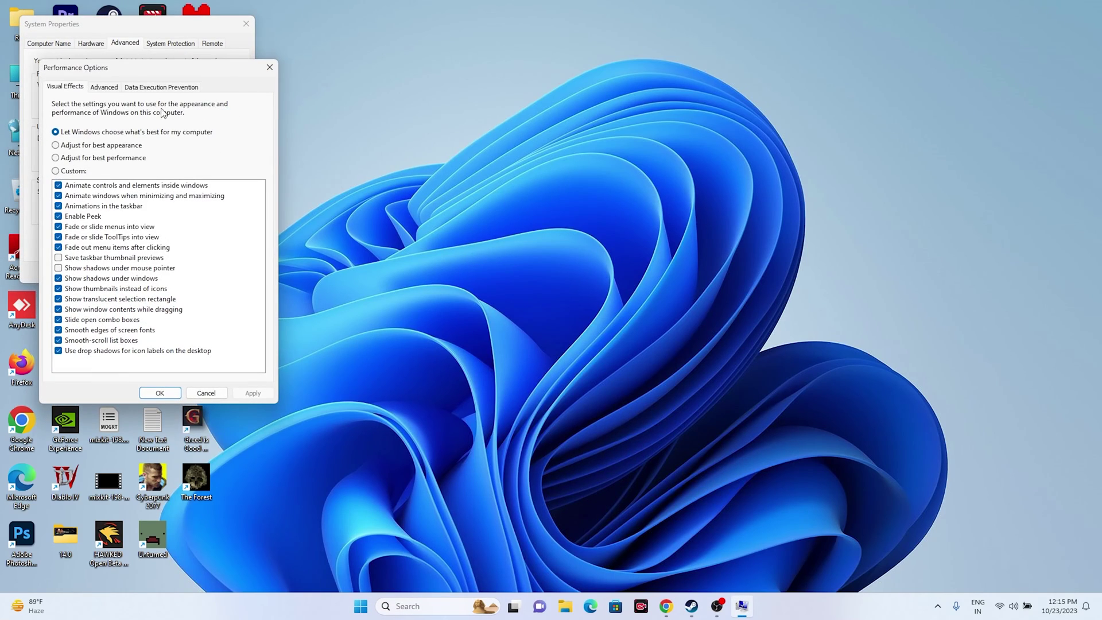
click(98, 90)
click(229, 235)
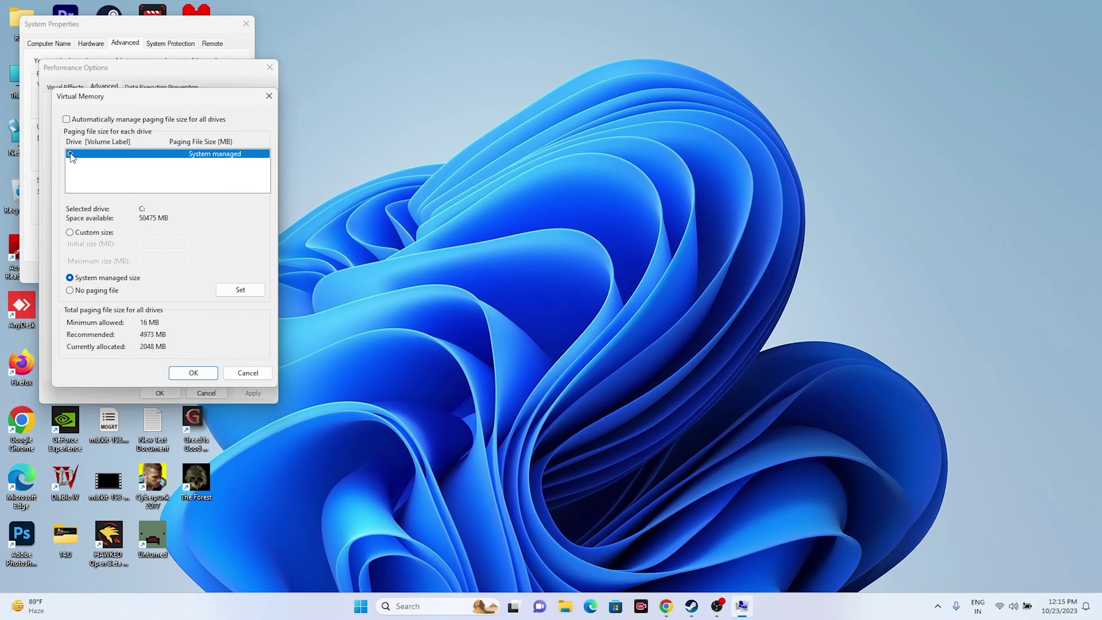
click(70, 232)
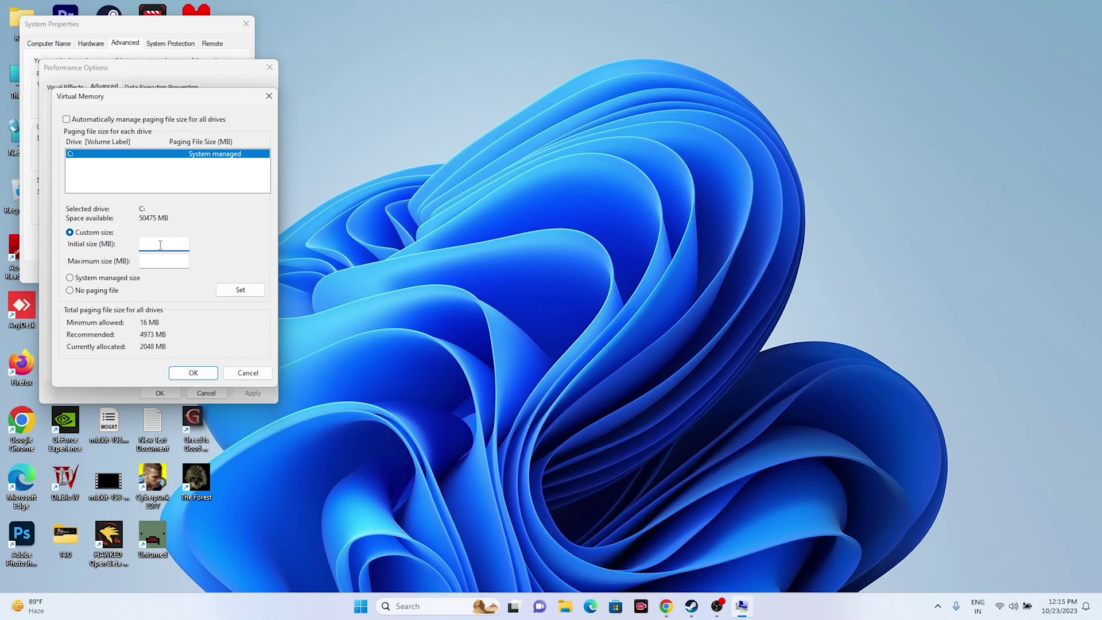
click(176, 262)
- Compute the initial paging size in Calculator: 32 × 1024 × 1.5 = 49,152
click(408, 606)
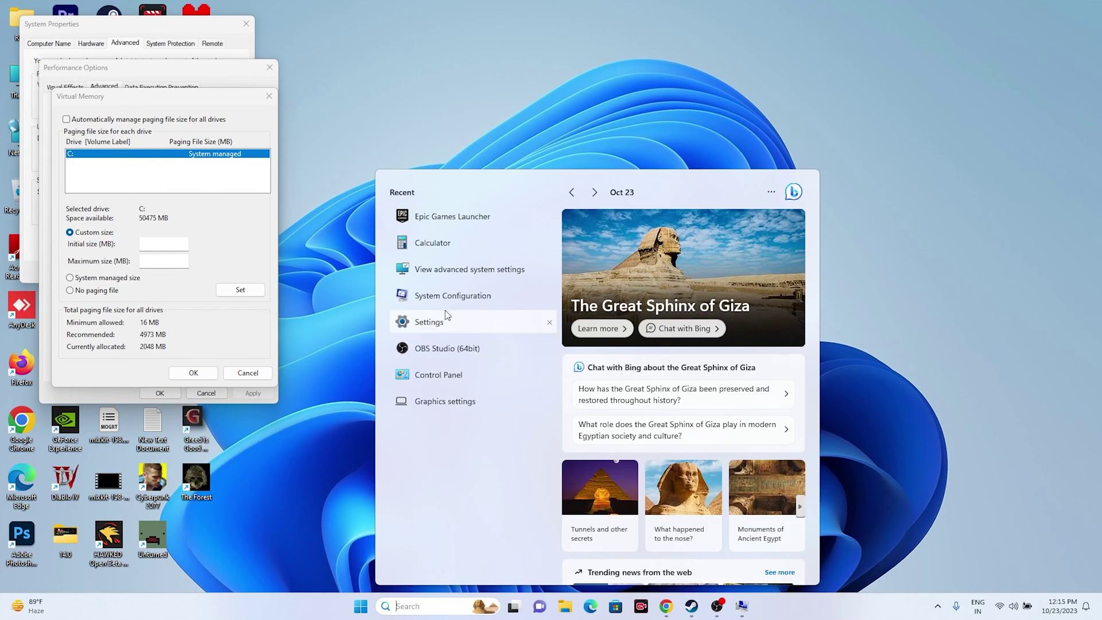
click(442, 250)
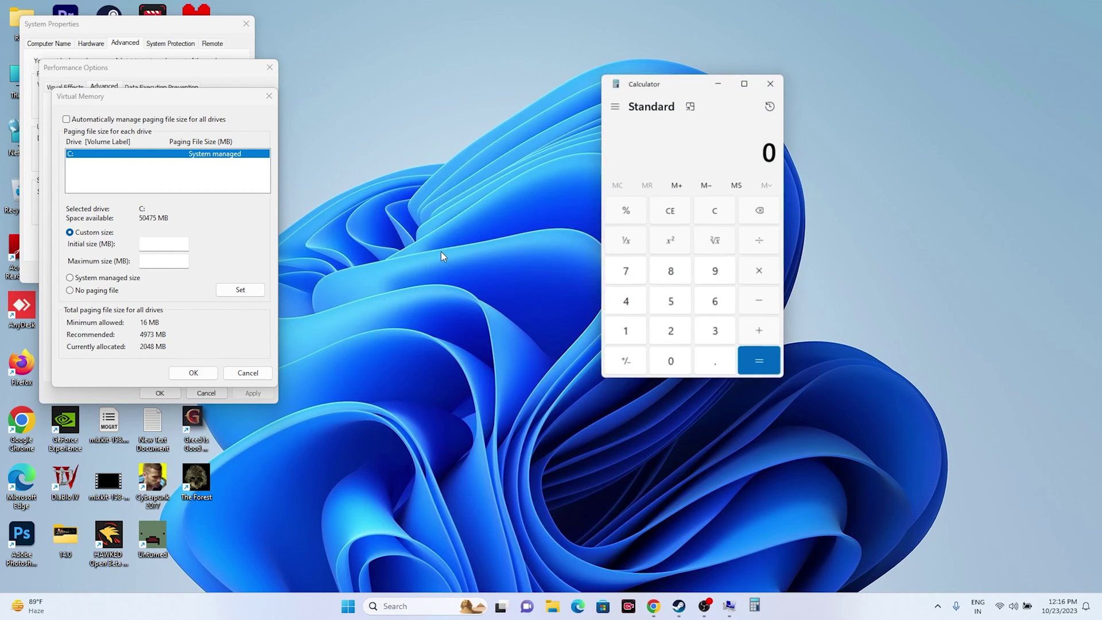
click(715, 339)
click(689, 336)
click(761, 275)
click(637, 336)
click(671, 362)
click(669, 334)
click(637, 303)
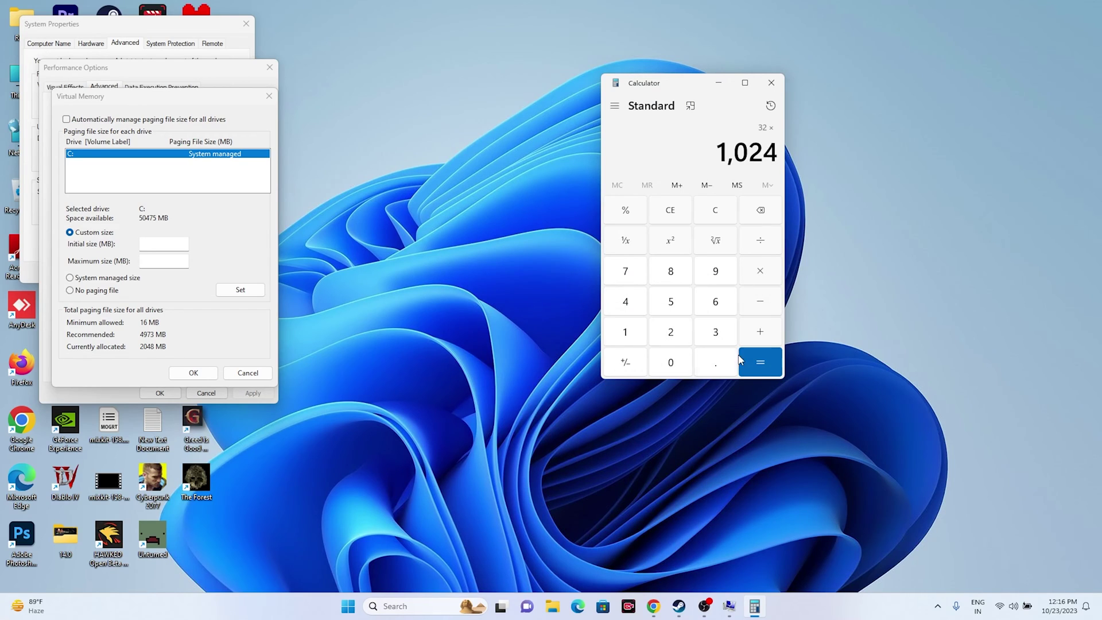
click(755, 362)
click(759, 277)
click(631, 333)
click(715, 363)
click(684, 310)
click(750, 356)
- Copy 49,152 from Calculator into the paging file's initial size field
click(710, 149)
key(ctrl+c)
right_click(759, 151)
click(793, 164)
right_click(161, 242)
click(185, 290)
click(164, 261)
- Compute the maximum paging size in Calculator: 32 × 1024 × 3 = 98,304
click(660, 214)
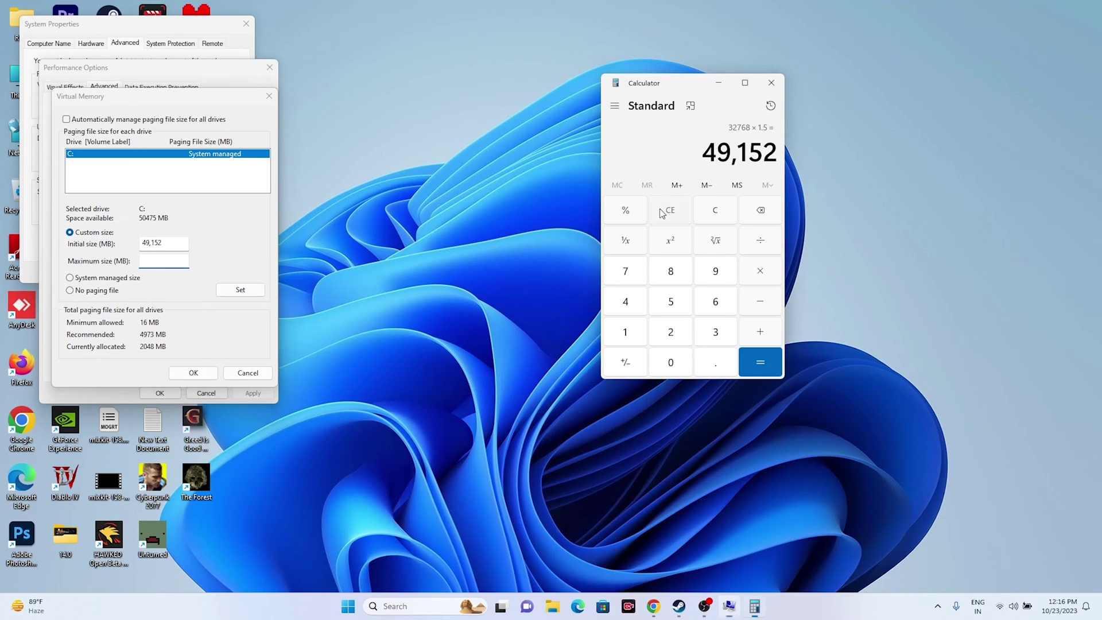
click(712, 330)
click(671, 334)
click(750, 281)
click(632, 331)
click(665, 365)
click(669, 334)
click(626, 302)
click(760, 362)
click(726, 335)
click(760, 361)
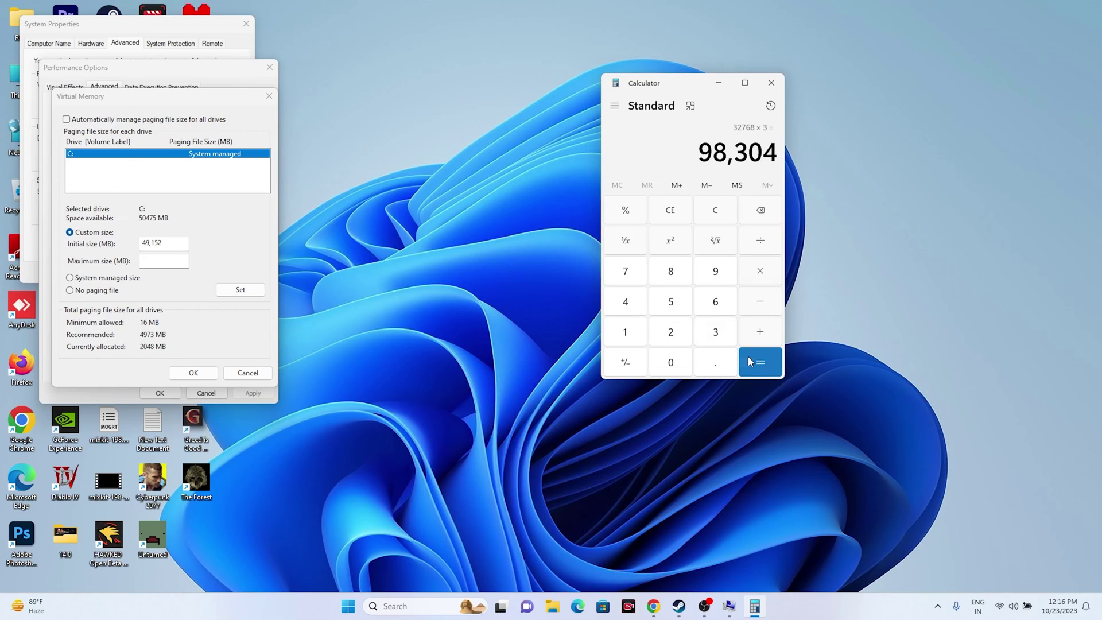
- Copy 98,304 from Calculator into the paging file's maximum size field
drag(700, 155, 763, 154)
key(ctrl+c)
right_click(763, 153)
click(782, 163)
right_click(141, 258)
click(197, 311)
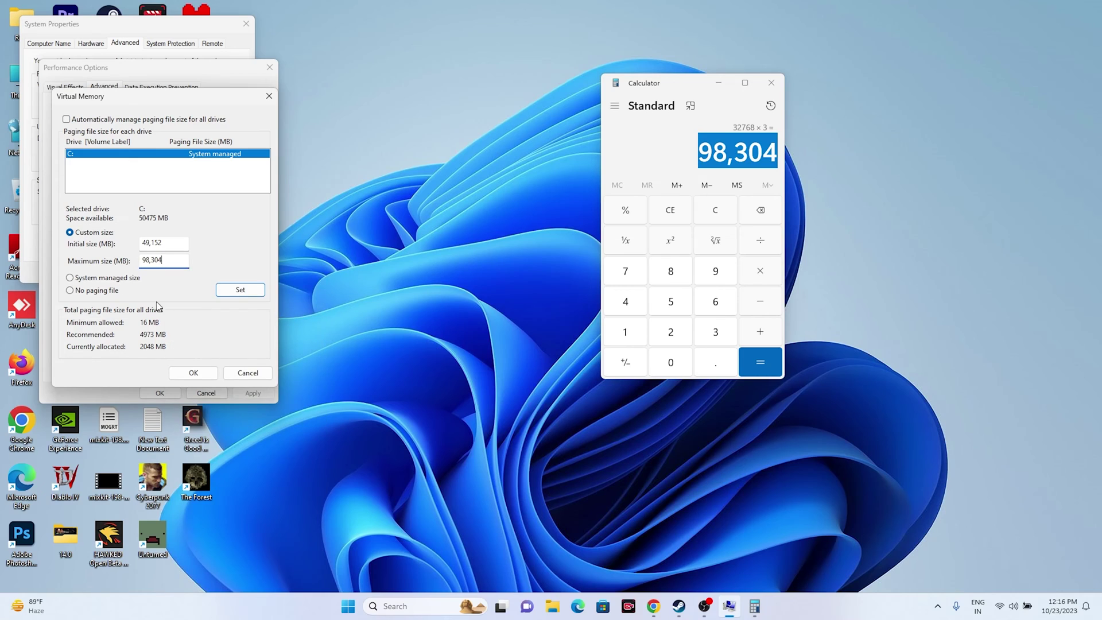
- Confirm the custom virtual memory sizes and close System Properties and Calculator
click(194, 373)
click(160, 393)
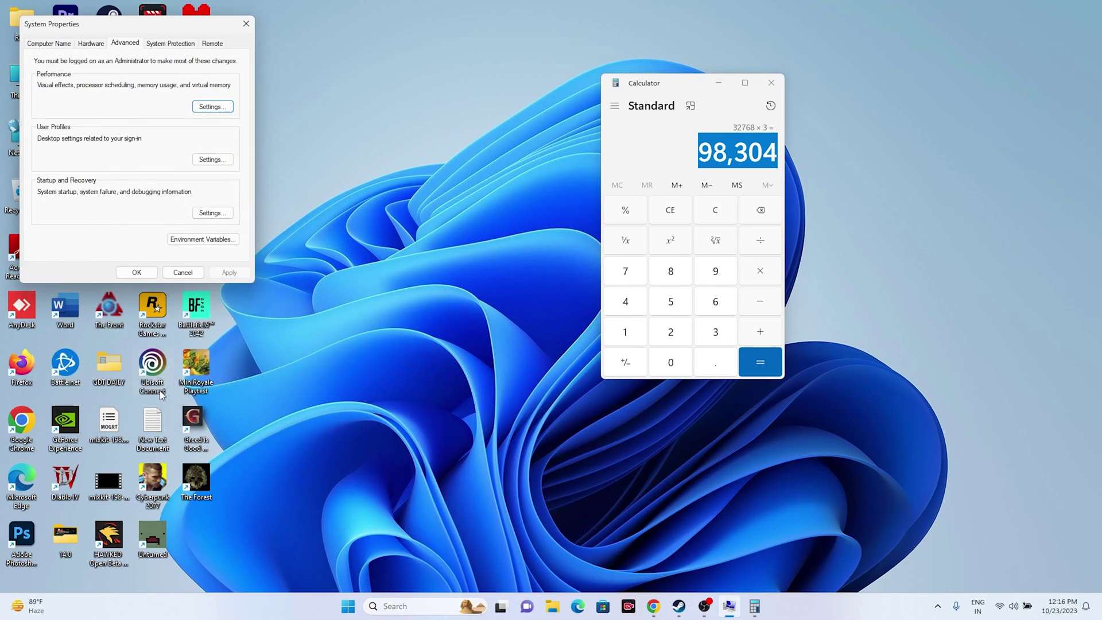
click(244, 23)
click(771, 83)
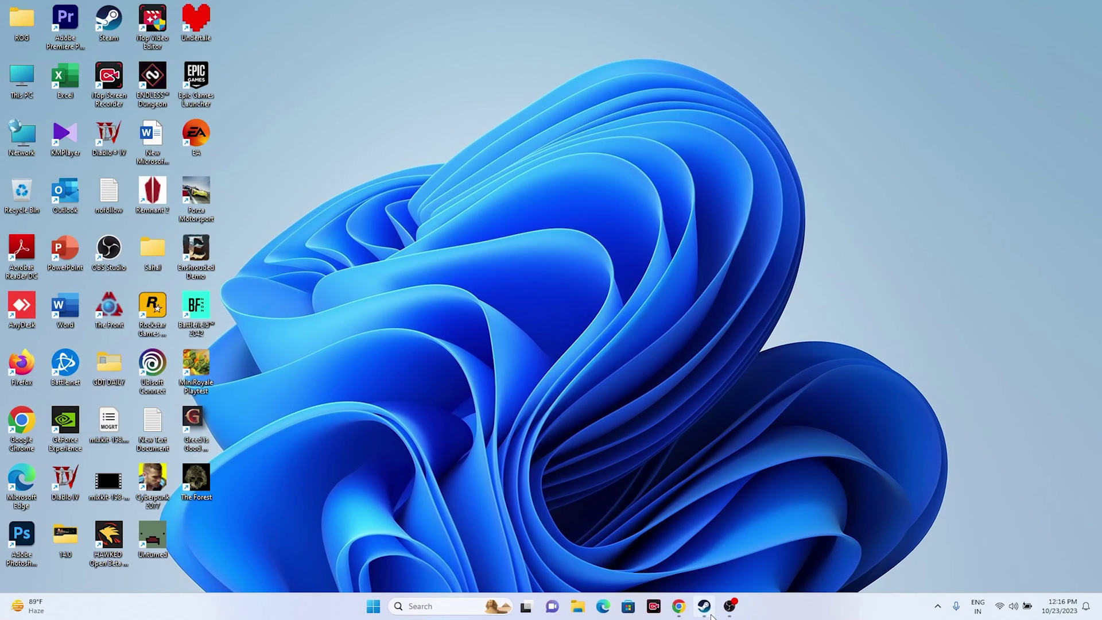
- Bring up the NVIDIA drivers page in the browser and dismiss its notification prompt
click(710, 613)
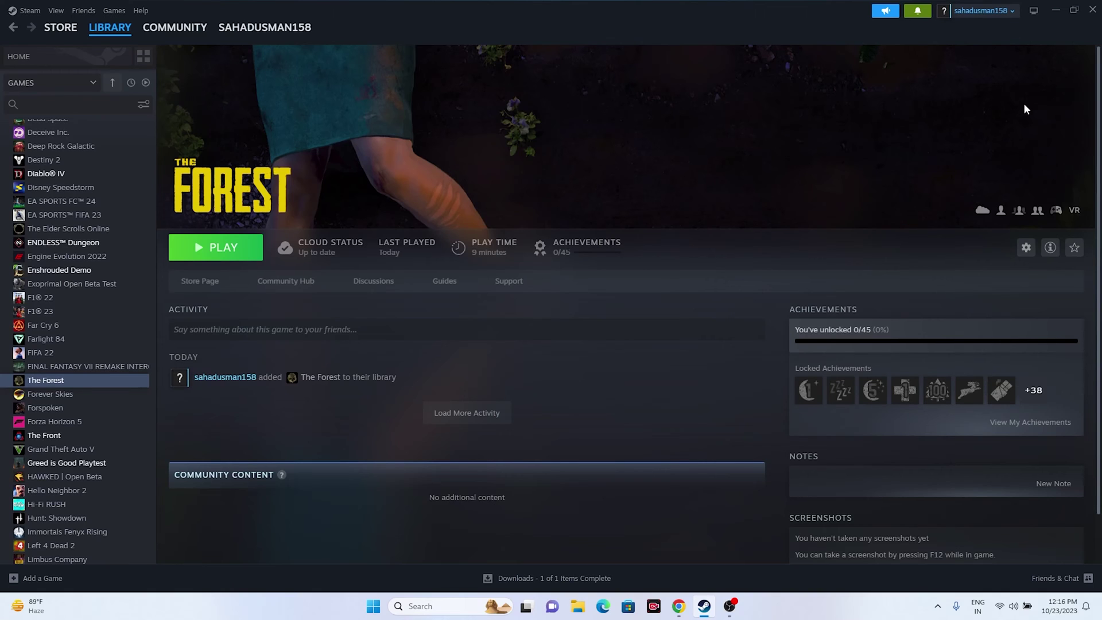
click(1054, 12)
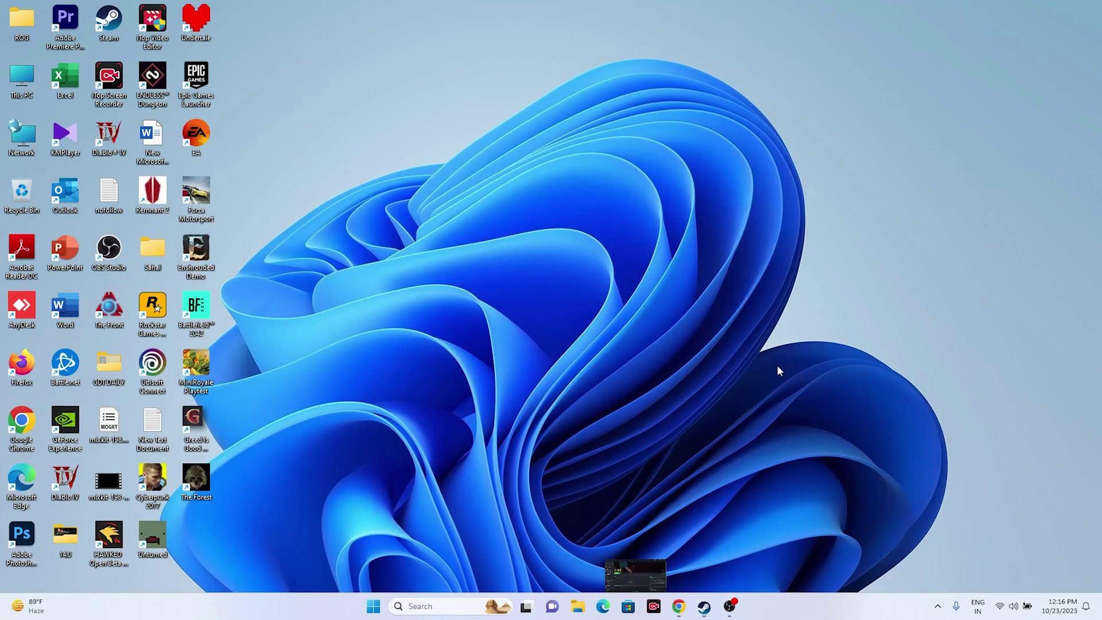
click(679, 606)
click(590, 137)
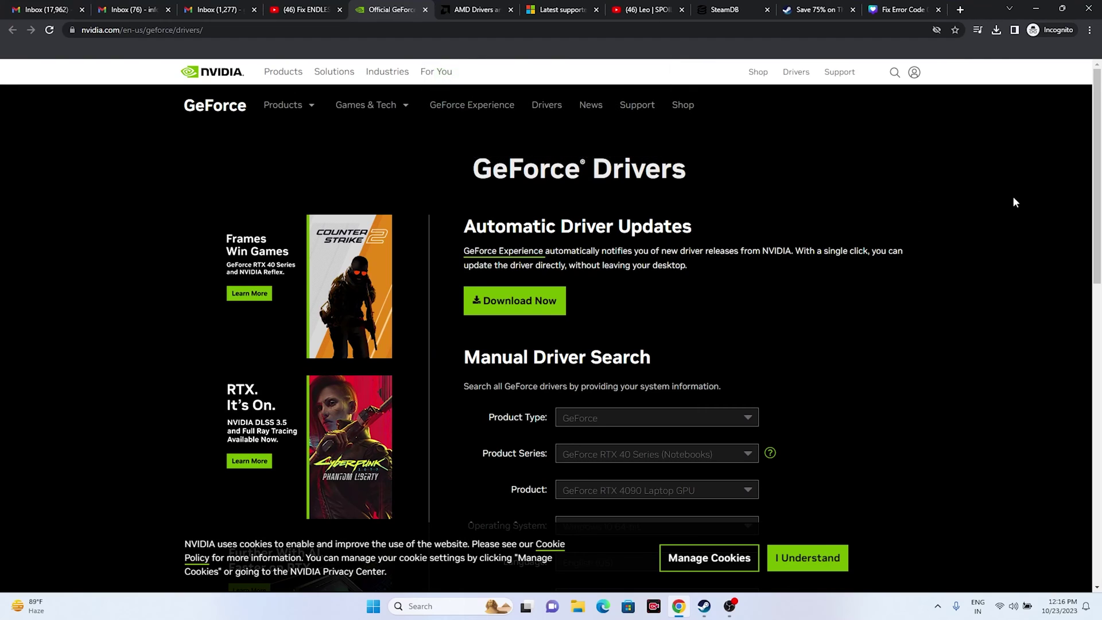
scroll(1038, 201, down, 2)
scroll(1037, 197, down, 1)
scroll(1037, 197, up, 2)
scroll(1037, 197, down, 3)
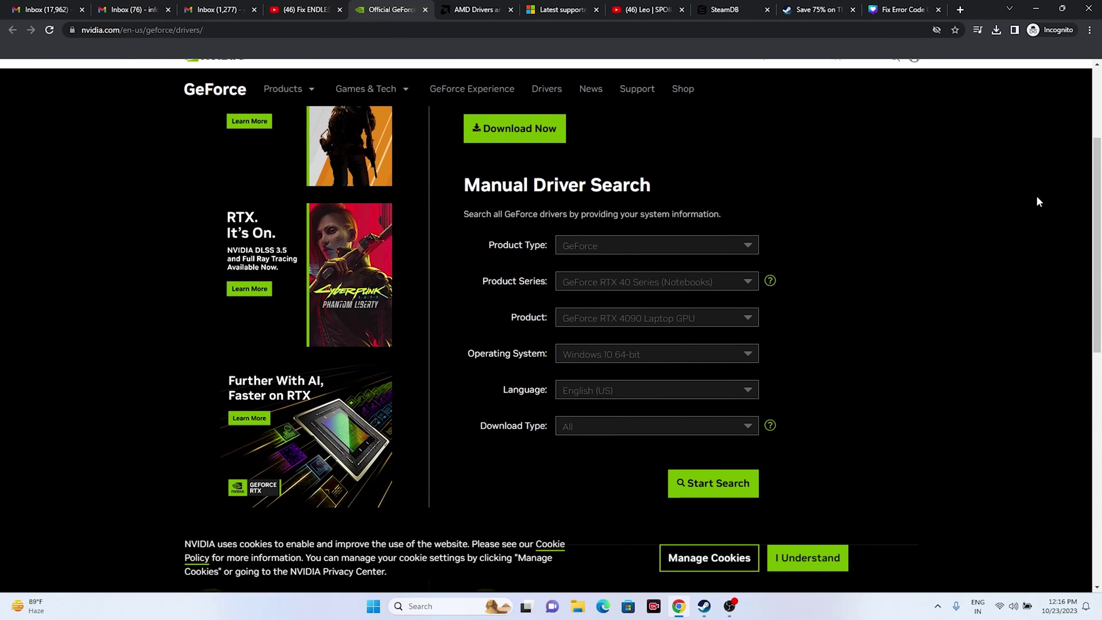
- Search drivers for GeForce RTX 40 Series, GeForce RTX 4090, Windows 11
click(623, 195)
click(626, 204)
click(613, 228)
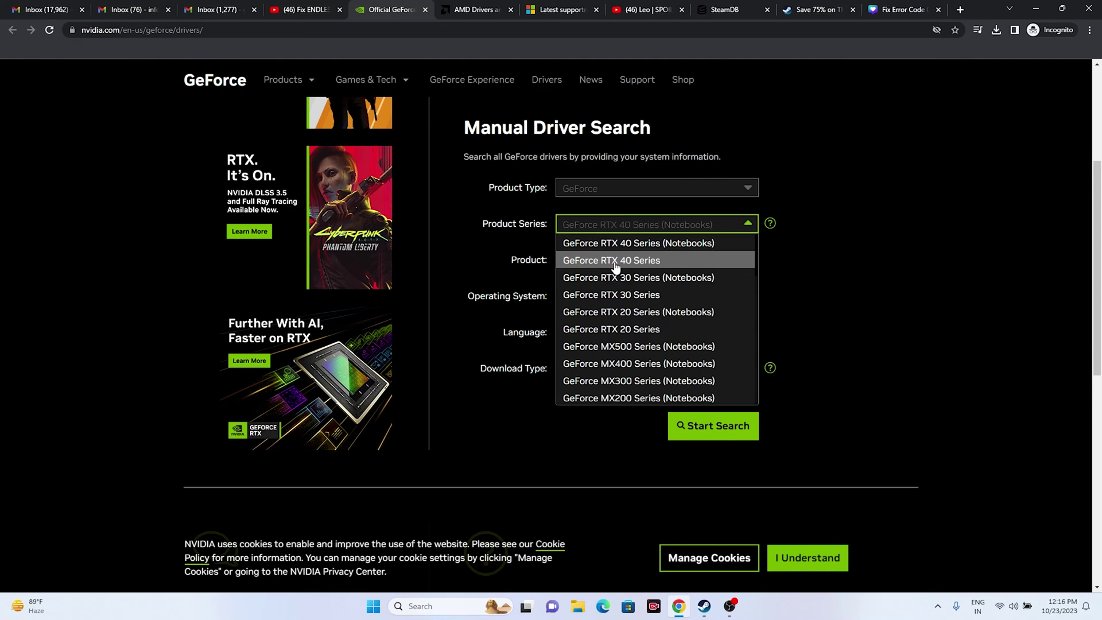
click(617, 259)
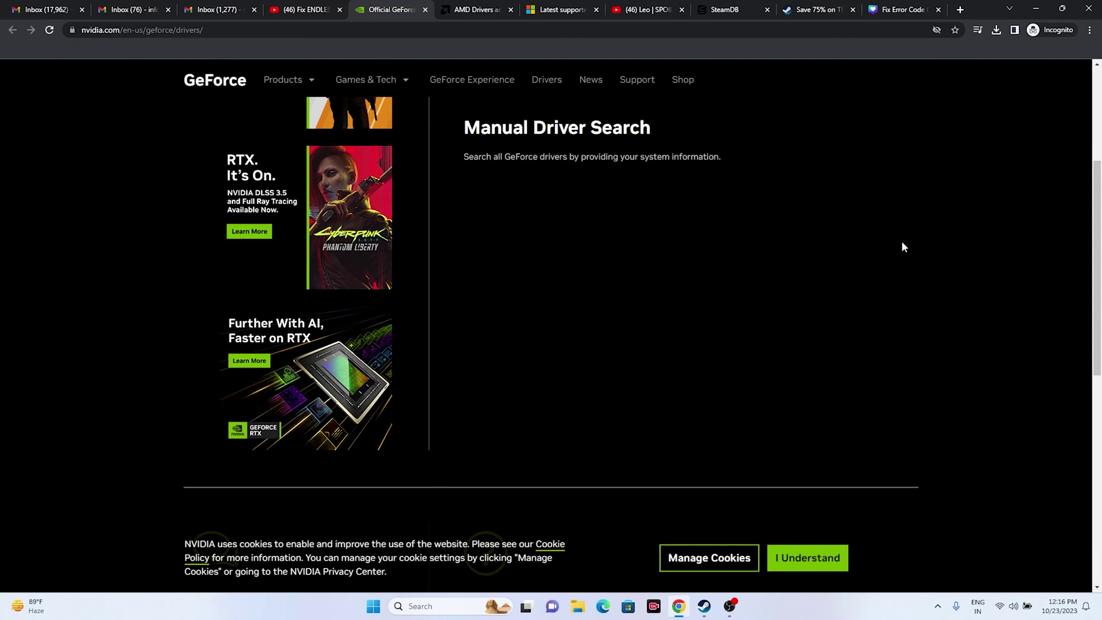
click(626, 261)
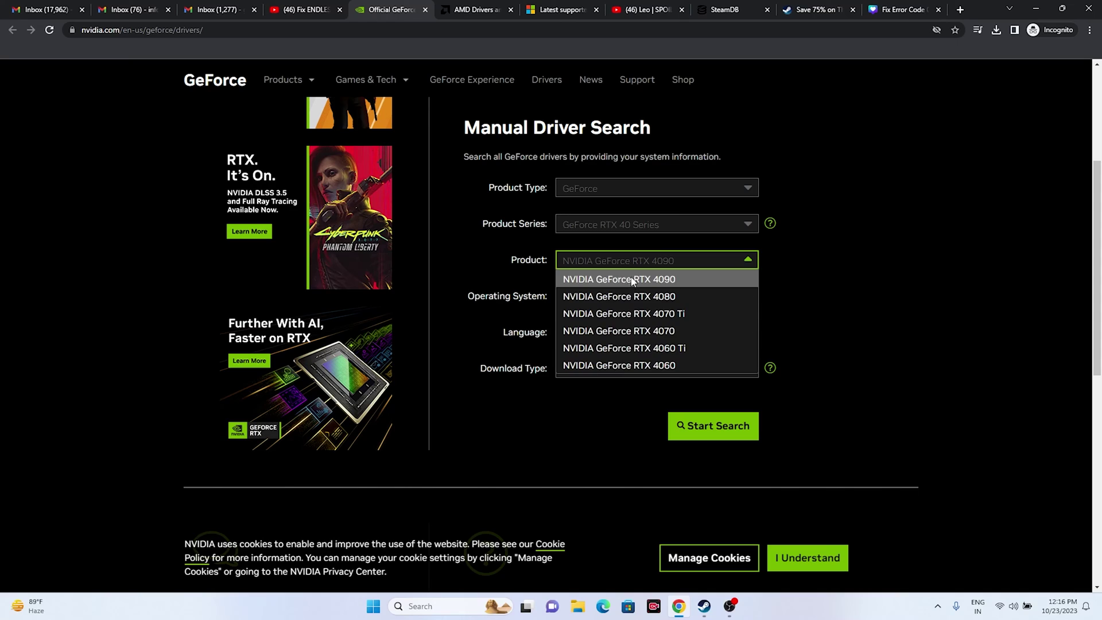
click(626, 280)
click(628, 299)
click(630, 331)
scroll(1020, 244, down, 1)
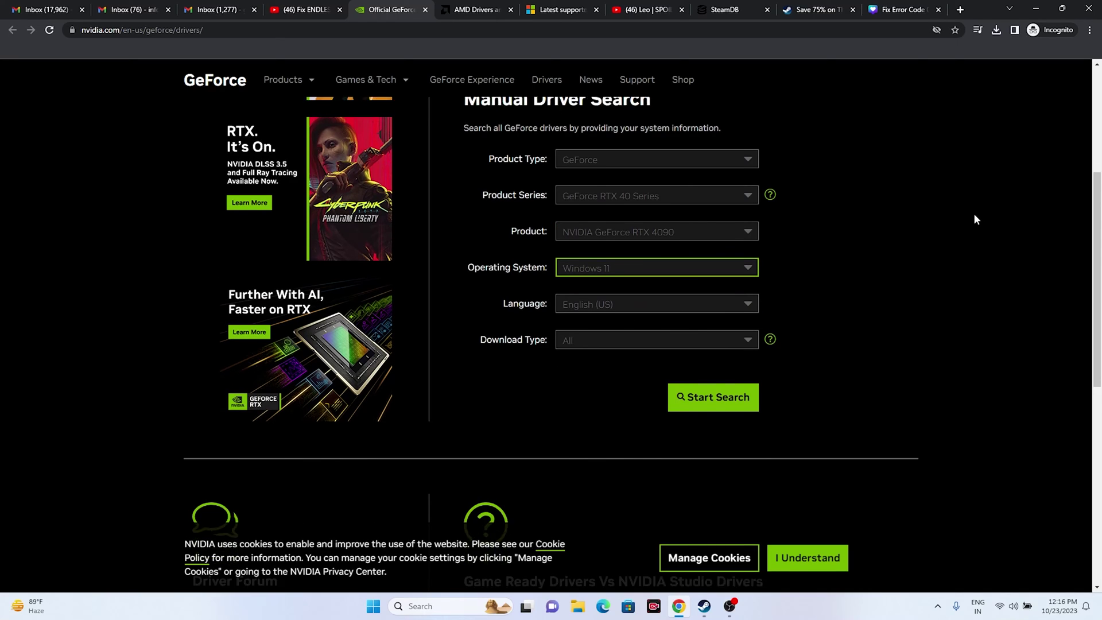
click(697, 370)
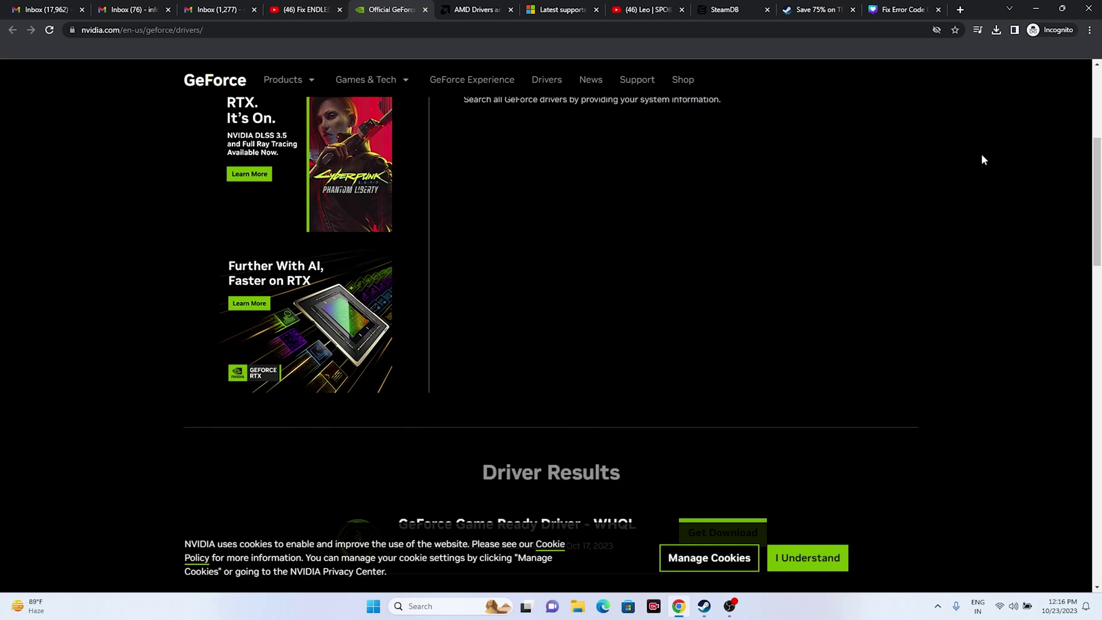
- Note the newest driver, Game Ready 545.84 from Oct 17, 2023, then switch to the AMD tab
drag(460, 198, 488, 199)
click(543, 202)
triple_click(618, 208)
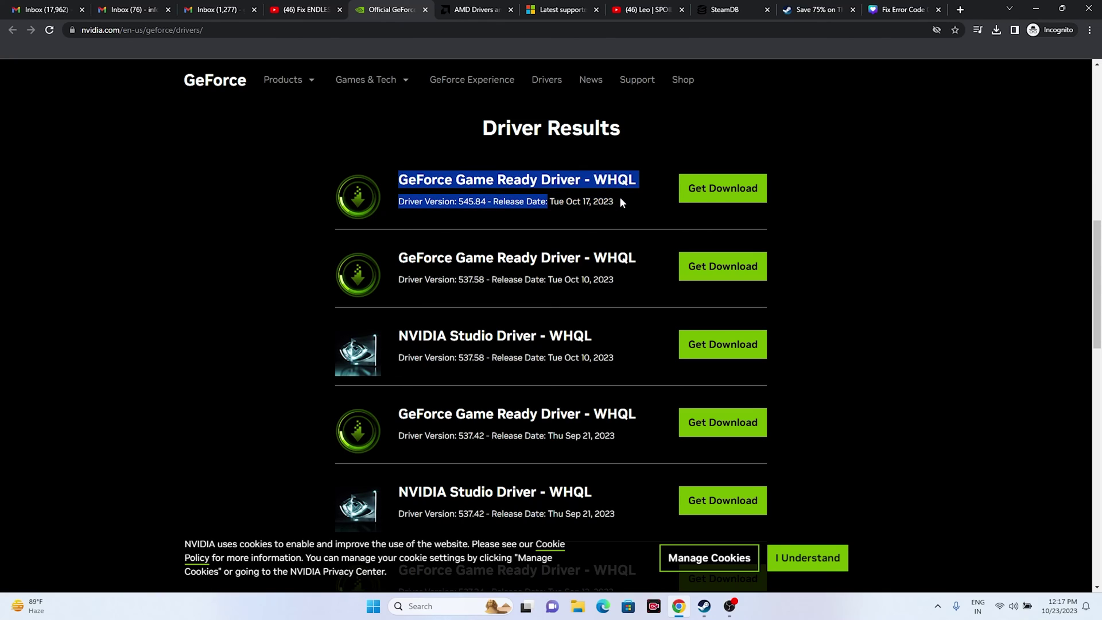
triple_click(611, 203)
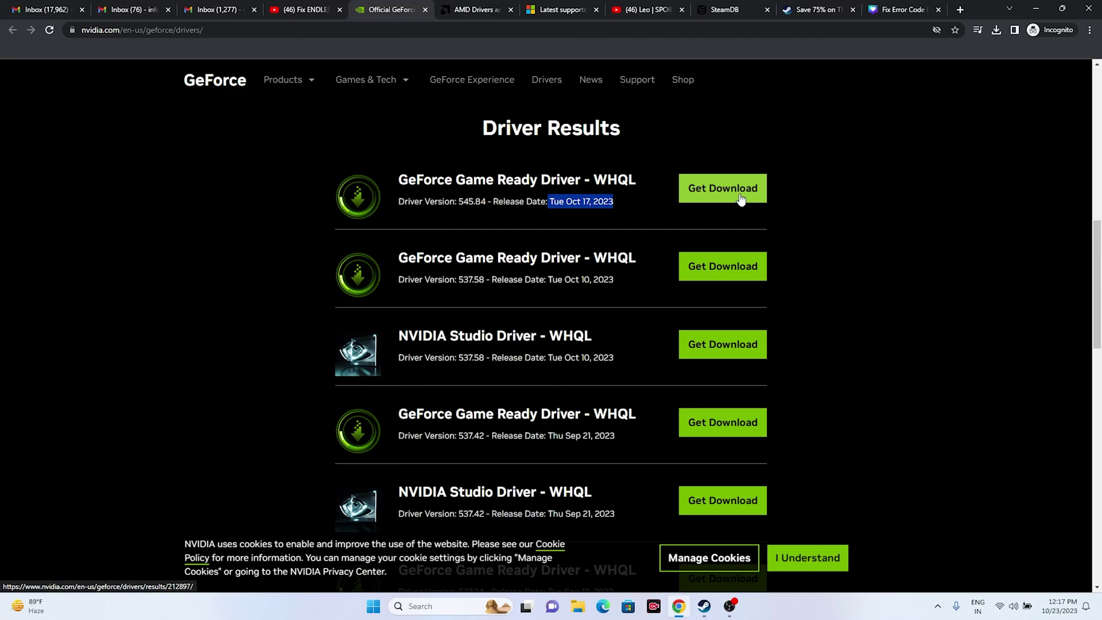
click(476, 9)
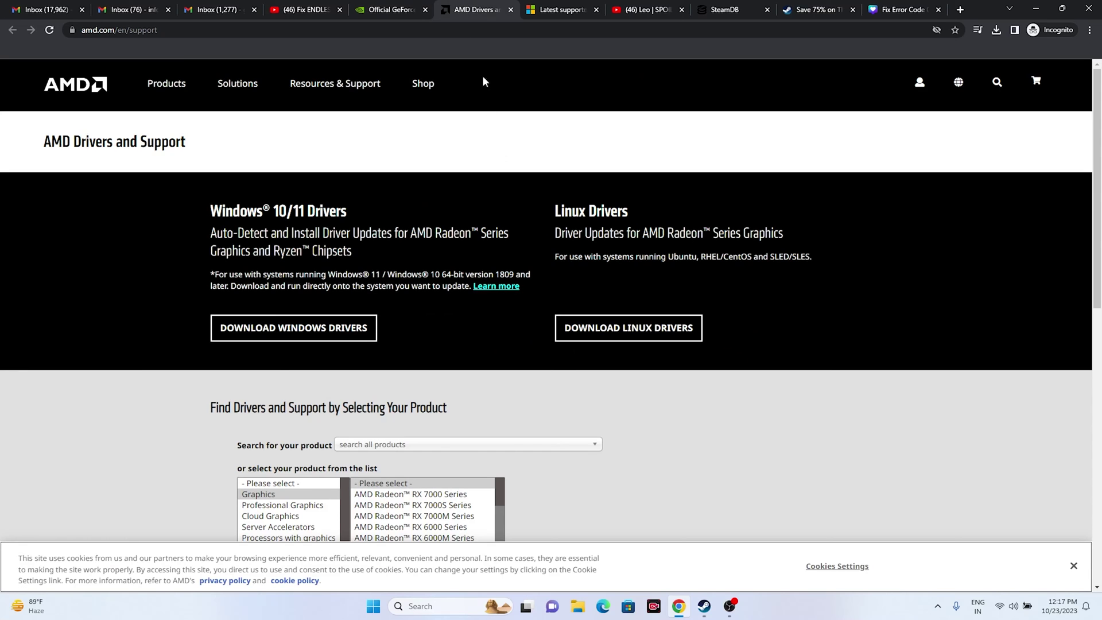
- Submit Graphics > RX 7000 Series > RX 7800 Series > RX 7800 XT on AMD's drivers page
scroll(457, 213, down, 3)
scroll(459, 217, down, 1)
click(275, 265)
click(404, 265)
click(547, 275)
click(689, 265)
click(280, 370)
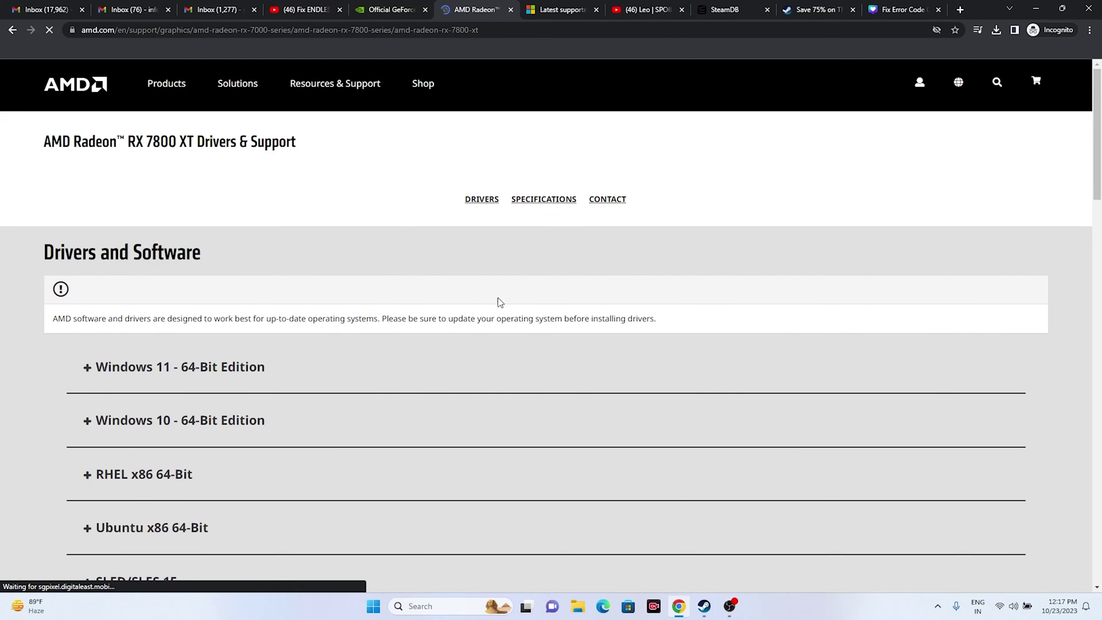
scroll(160, 282, down, 2)
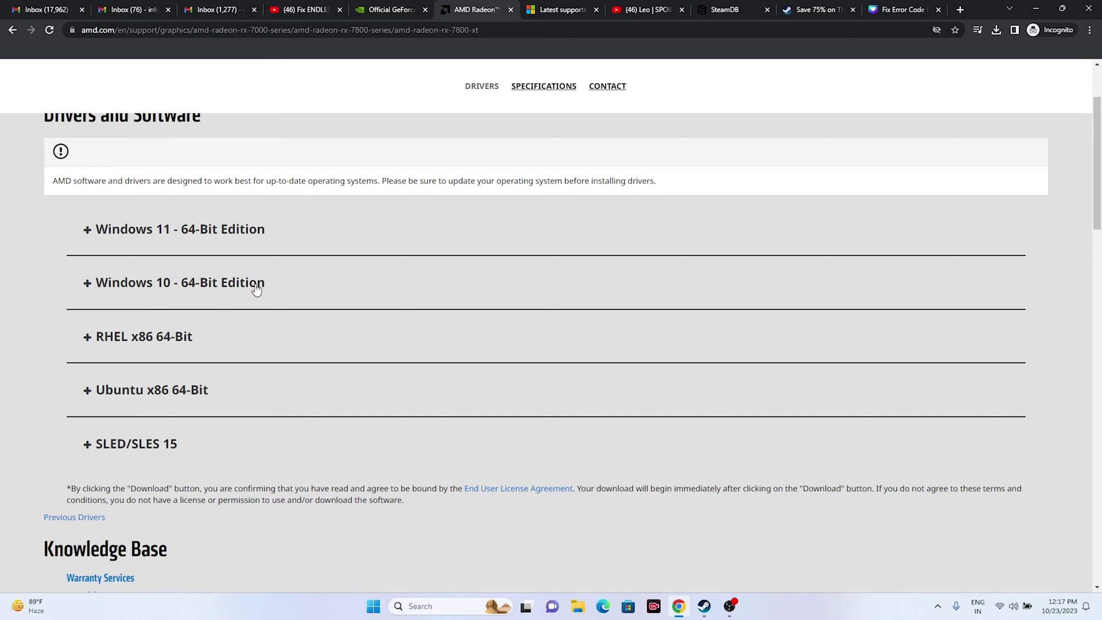
- Highlight the Visual C++ 2015–2022 redistributable download links on Microsoft Learn, then minimize Chrome
click(555, 7)
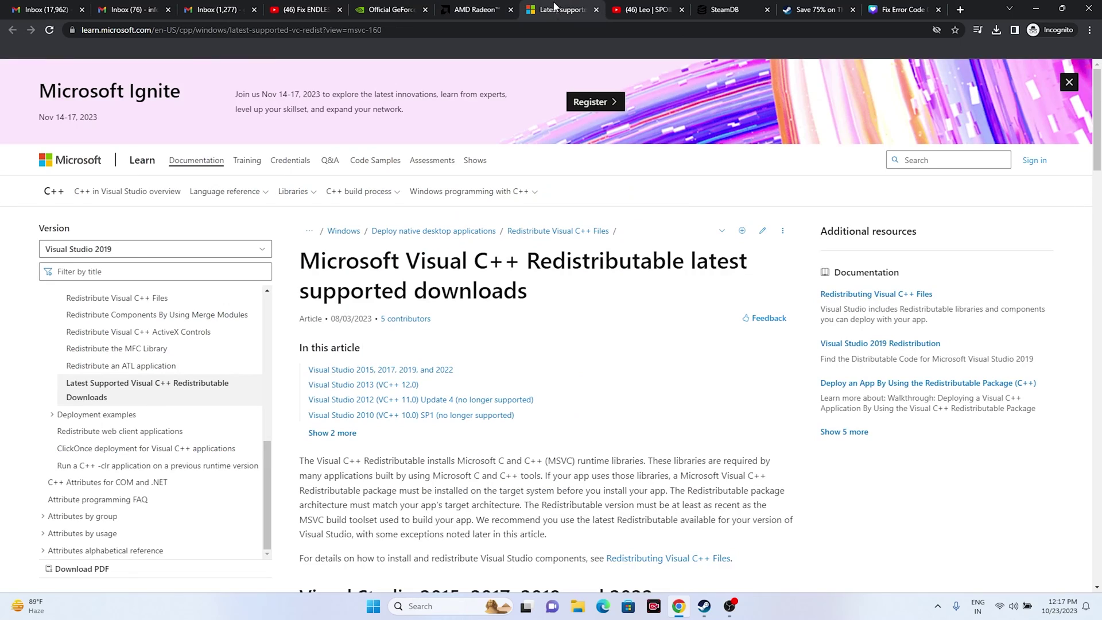
drag(528, 305, 300, 263)
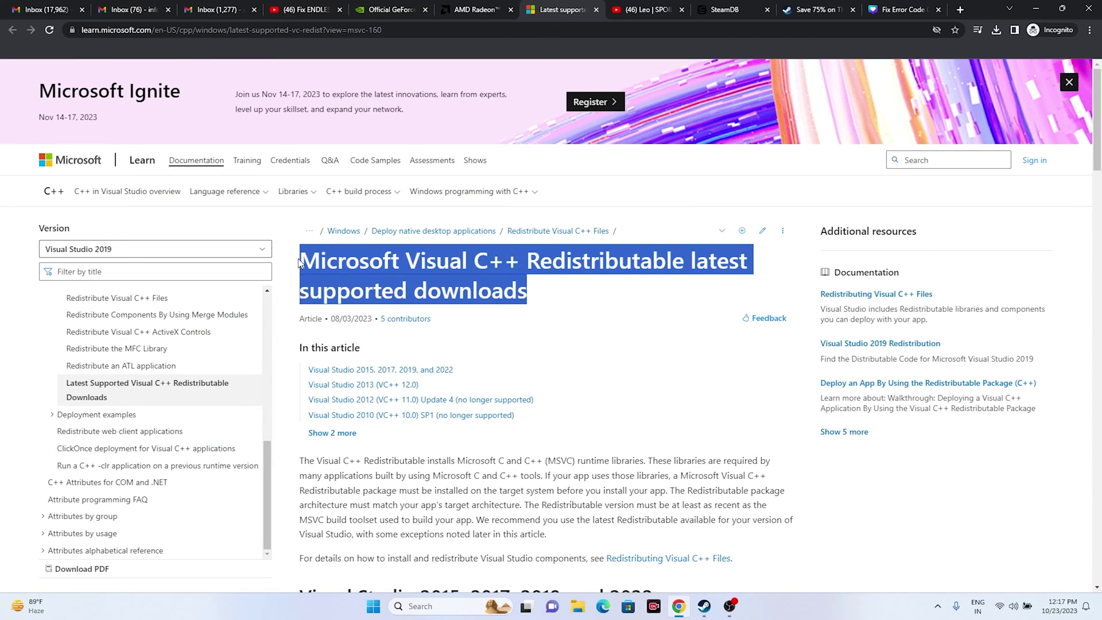
click(586, 294)
scroll(431, 353, down, 9)
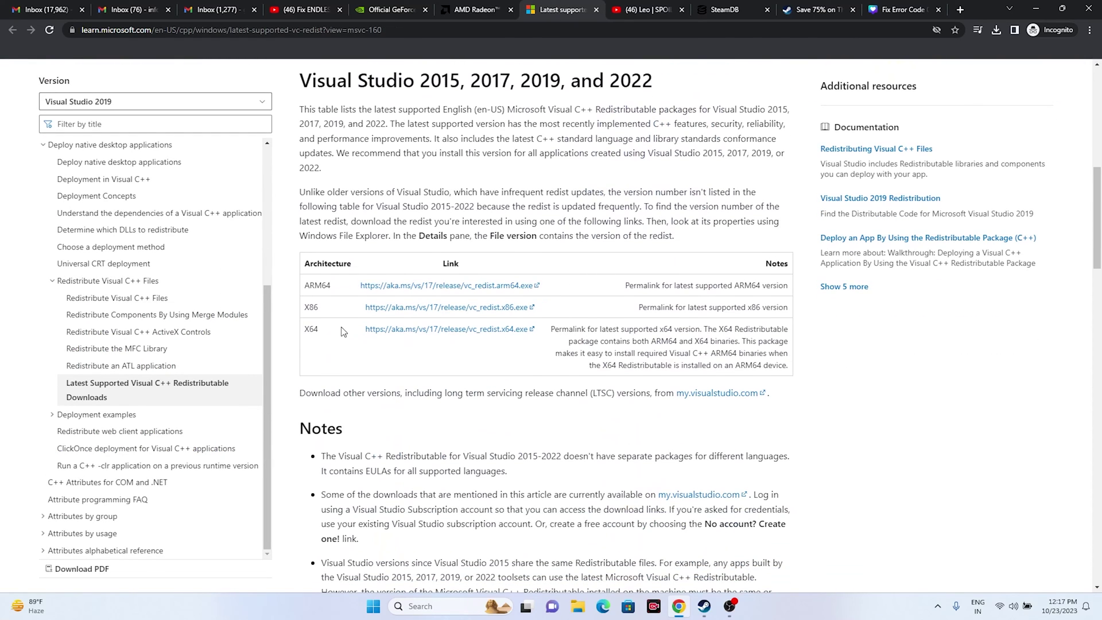
drag(325, 332, 294, 310)
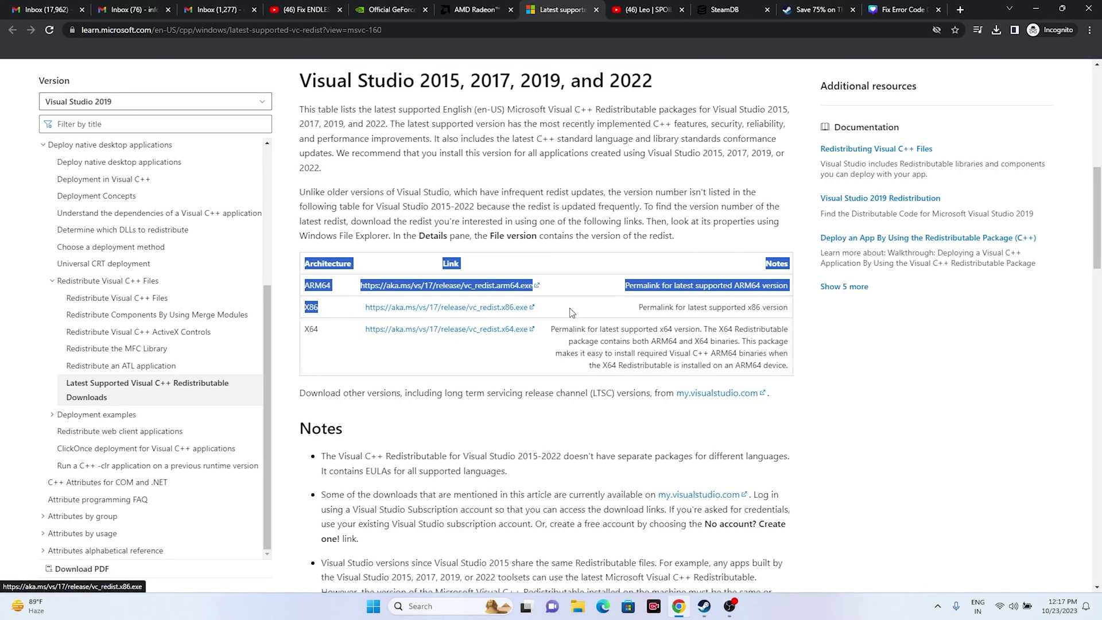
click(609, 309)
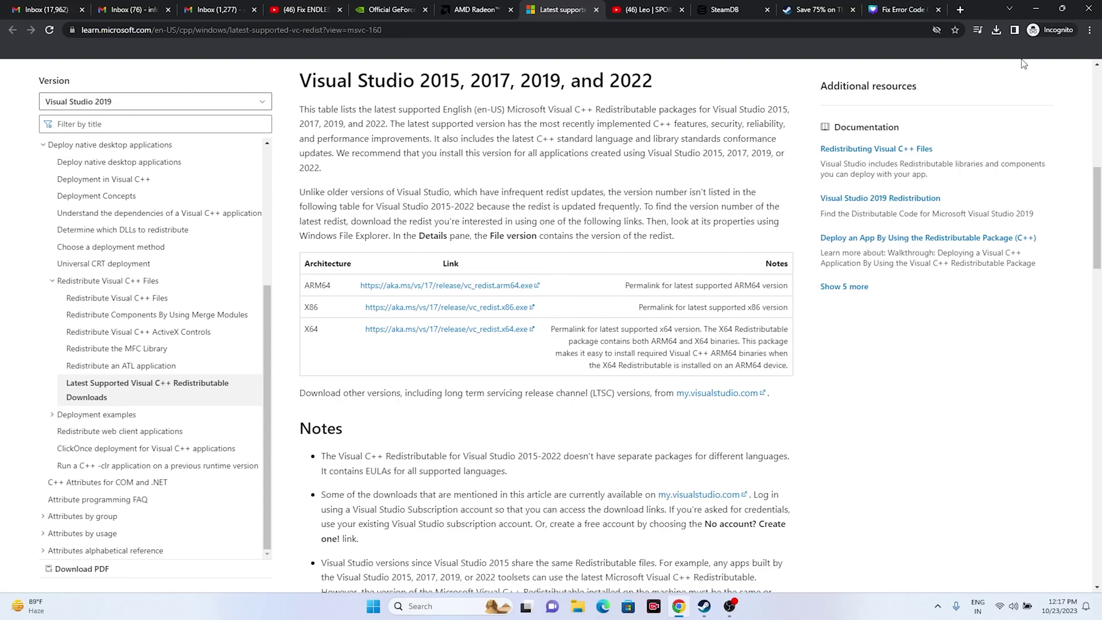
click(1037, 8)
click(432, 606)
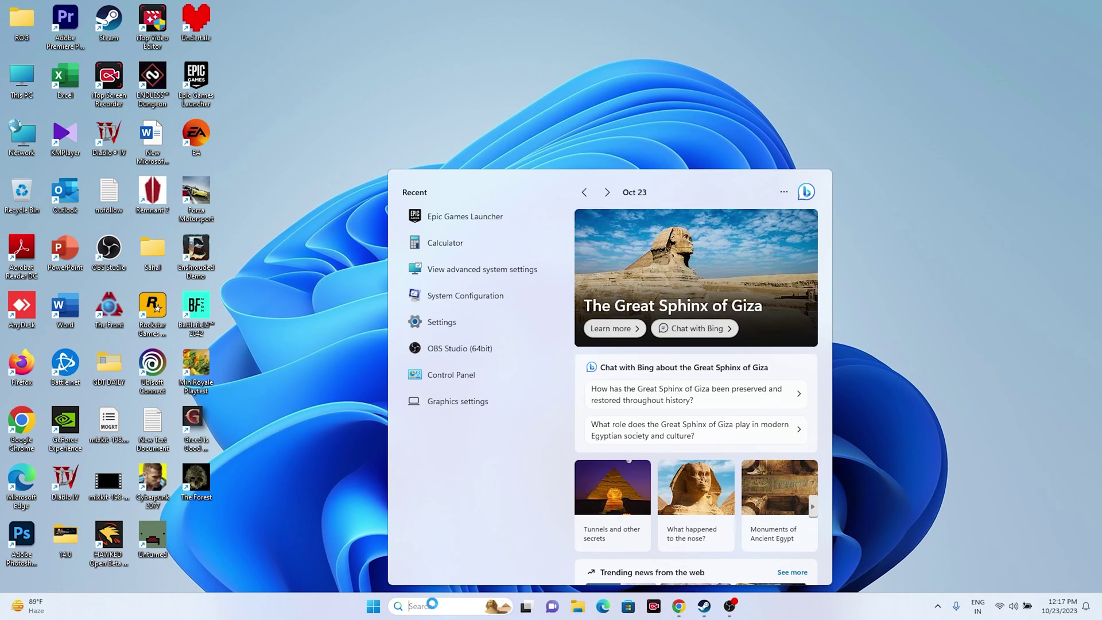
- Start a Windows Update check in Settings, then return to The Forest's Steam library page
click(438, 321)
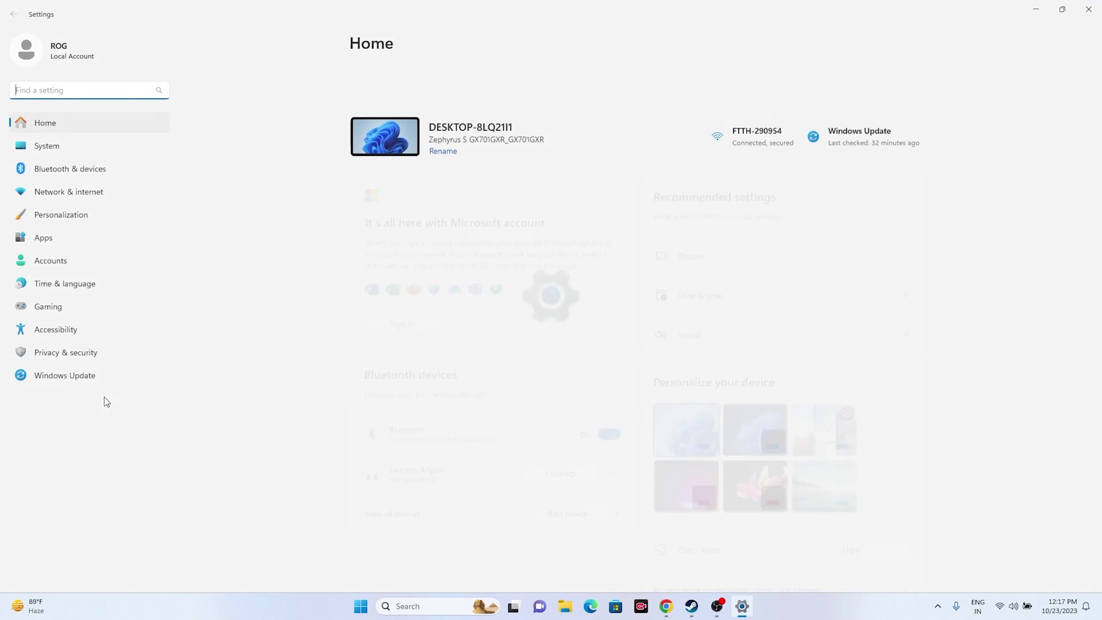
click(65, 375)
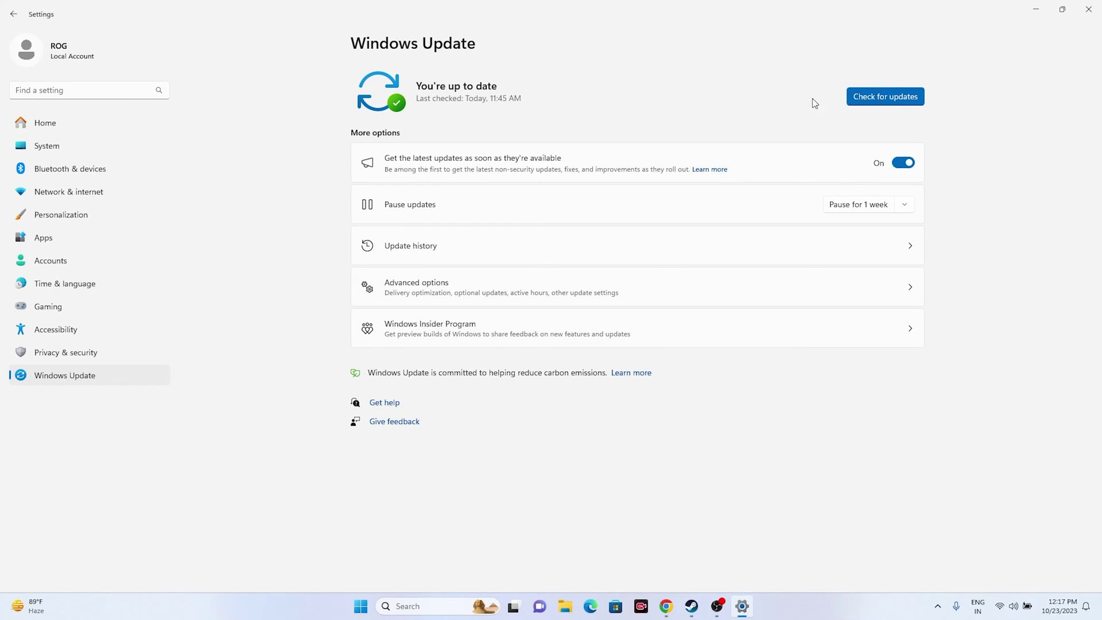
click(885, 97)
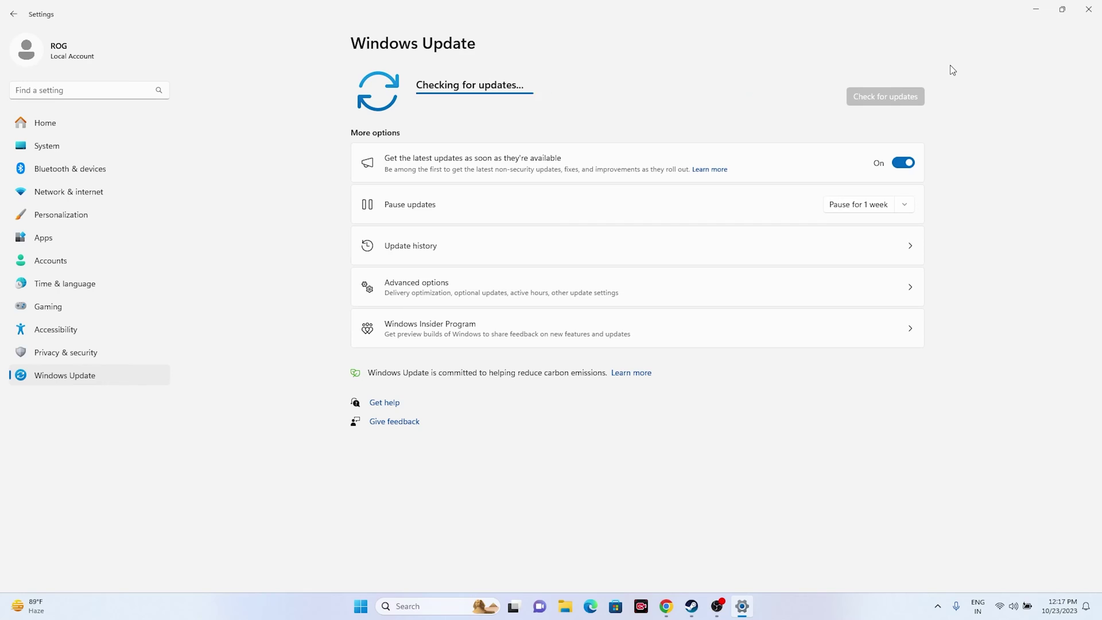
click(1035, 11)
click(691, 606)
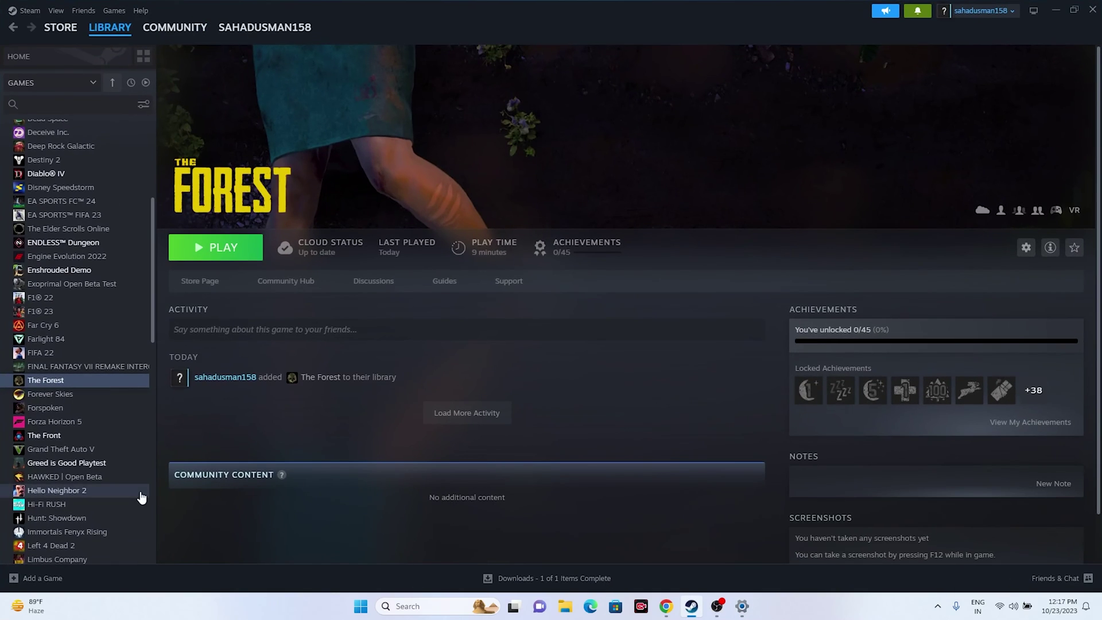
right_click(58, 381)
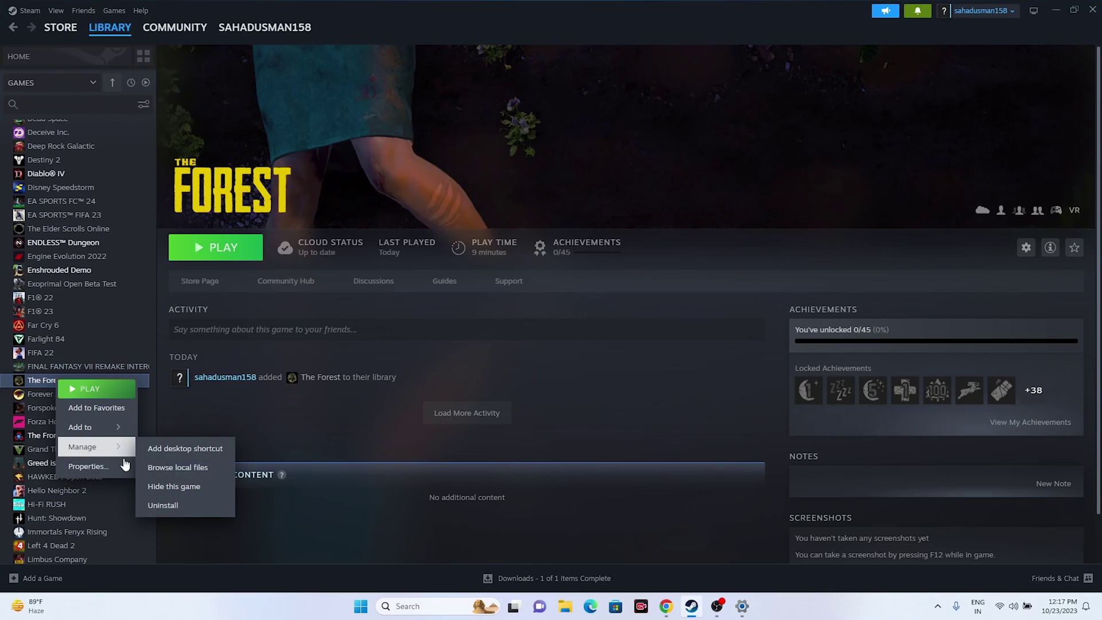
click(305, 423)
right_click(77, 379)
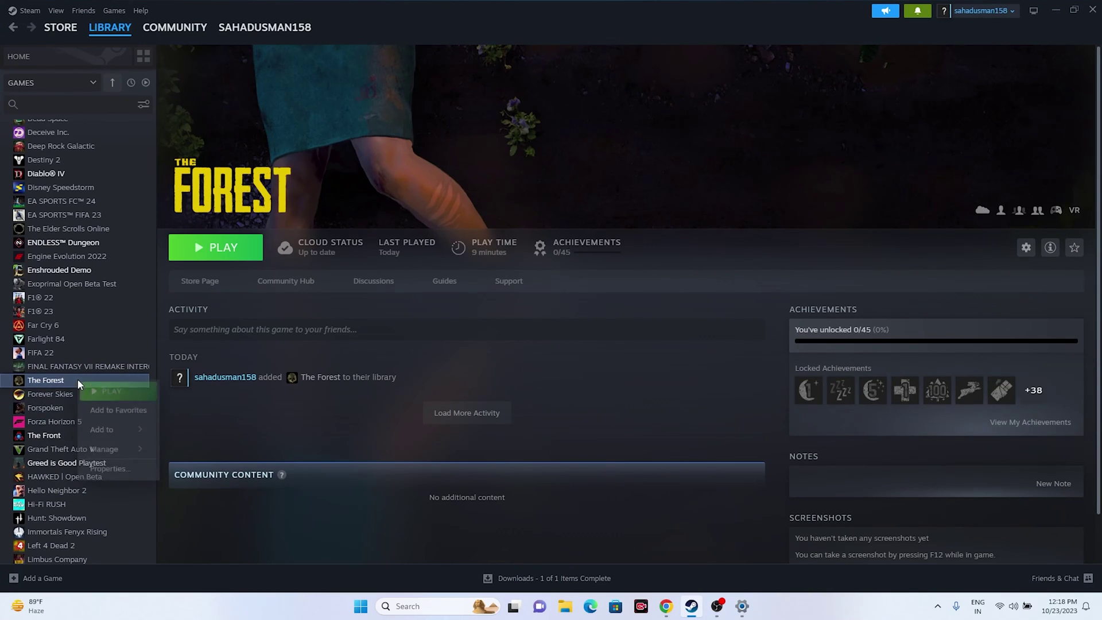
click(334, 439)
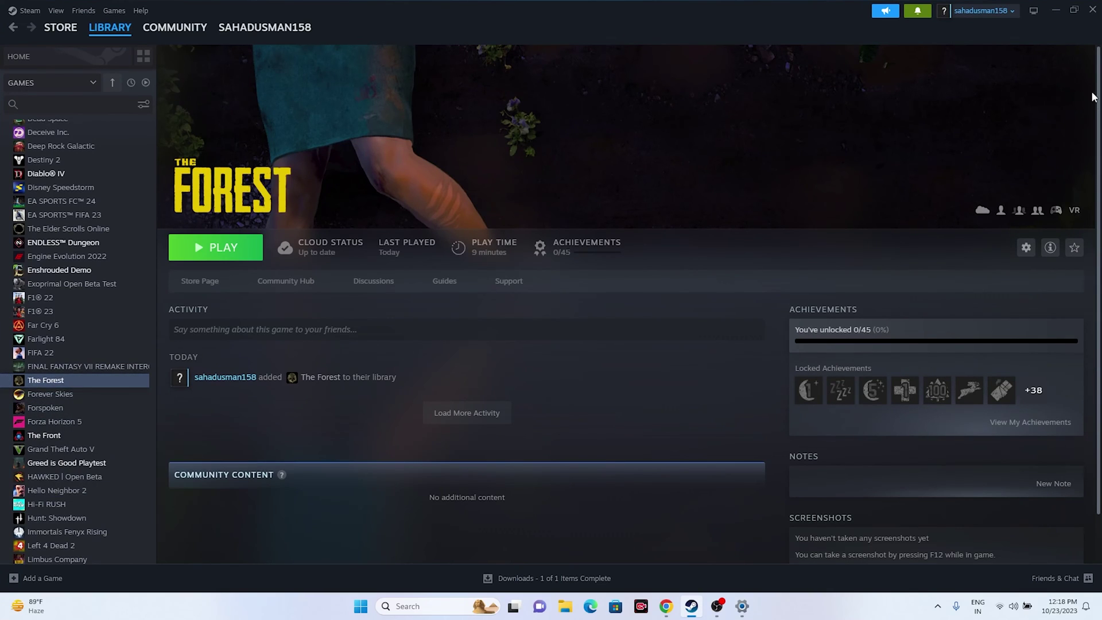
click(1056, 10)
click(566, 606)
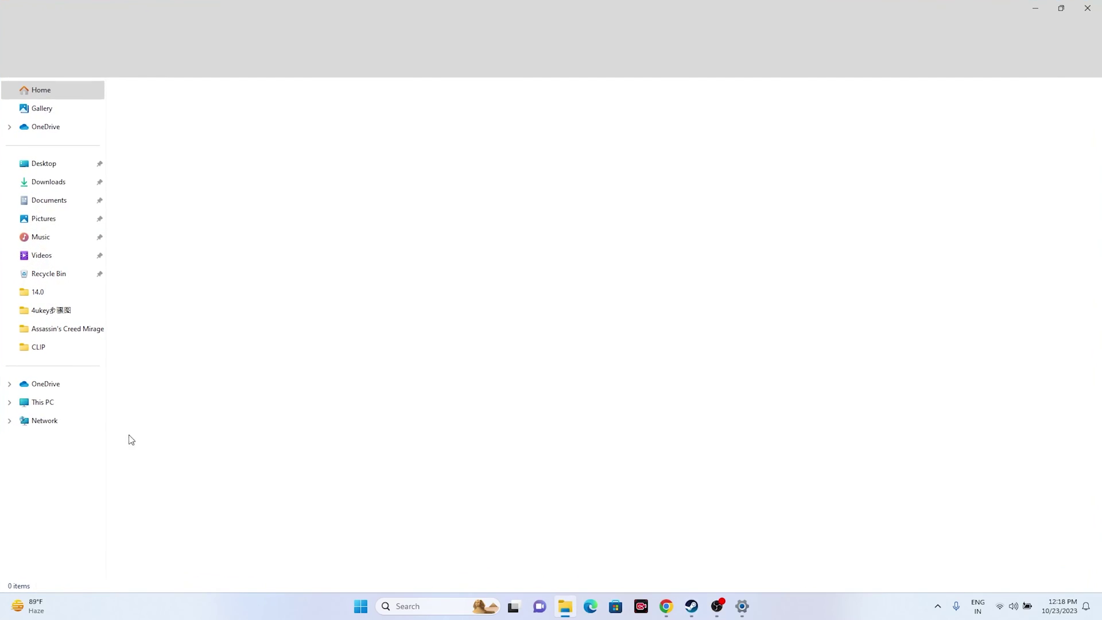
click(26, 402)
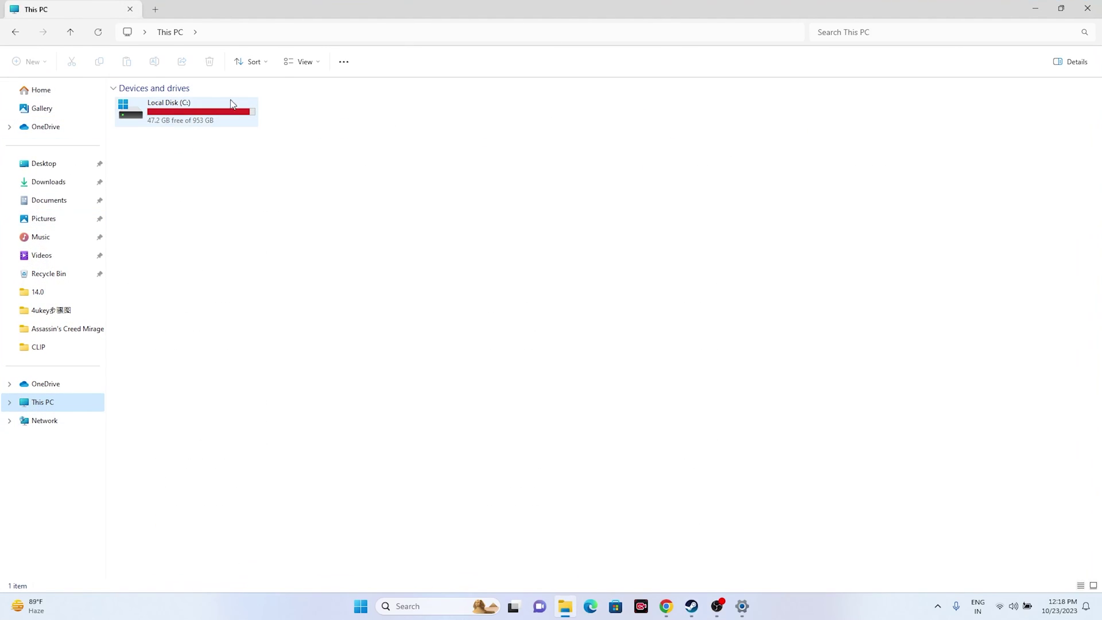
mouse_move(185, 119)
click(1088, 8)
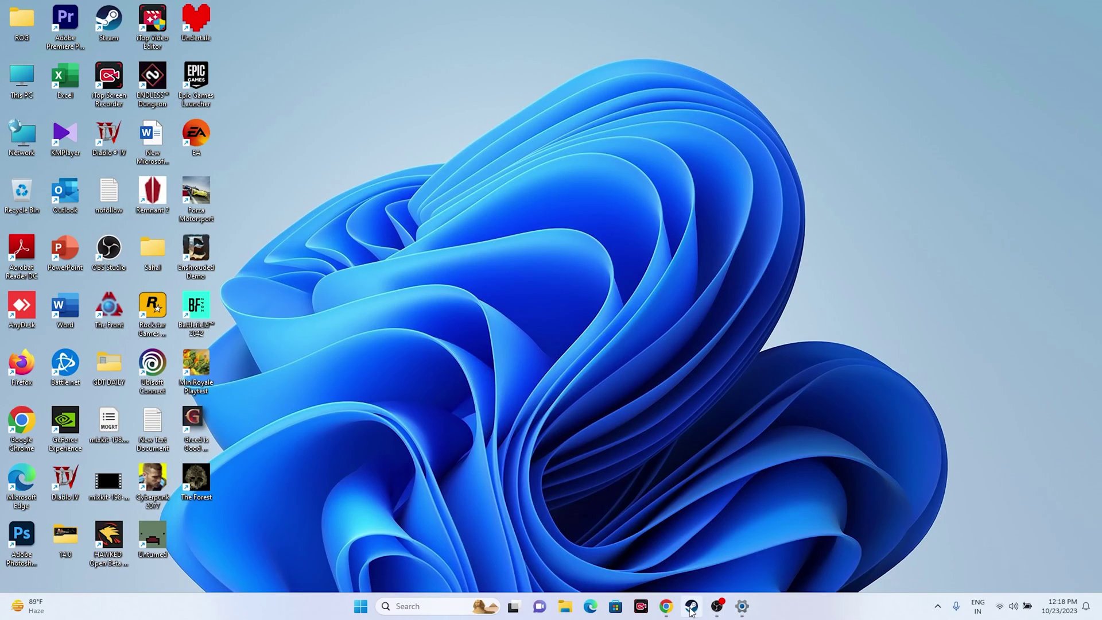
click(692, 607)
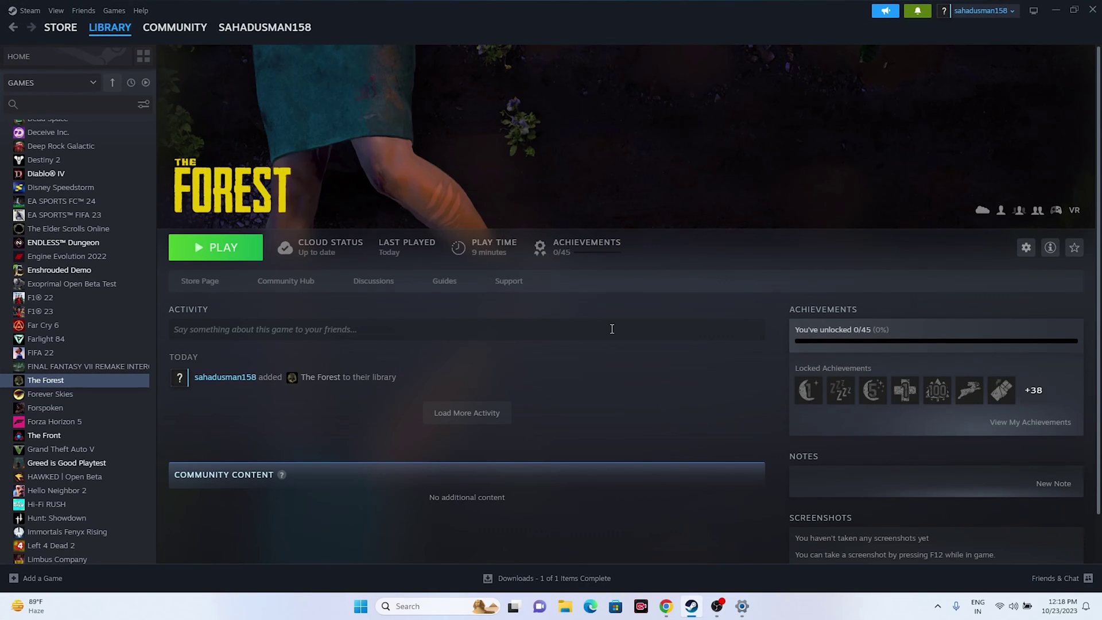
- Verify The Forest's installed game files until all 912 files validate, then close Properties
right_click(71, 380)
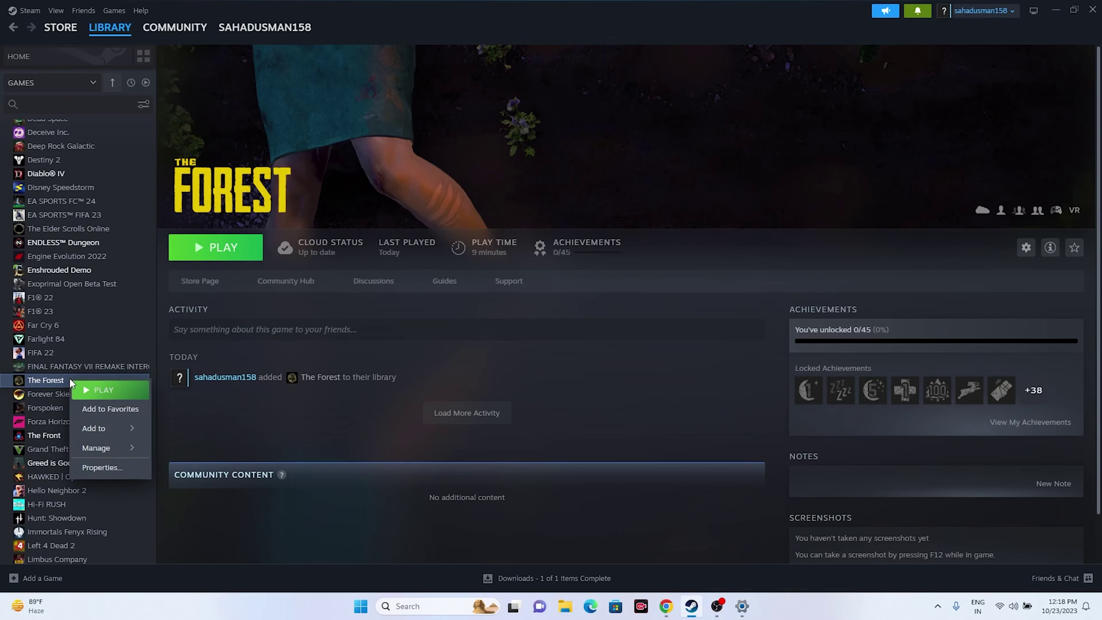
click(87, 466)
click(374, 225)
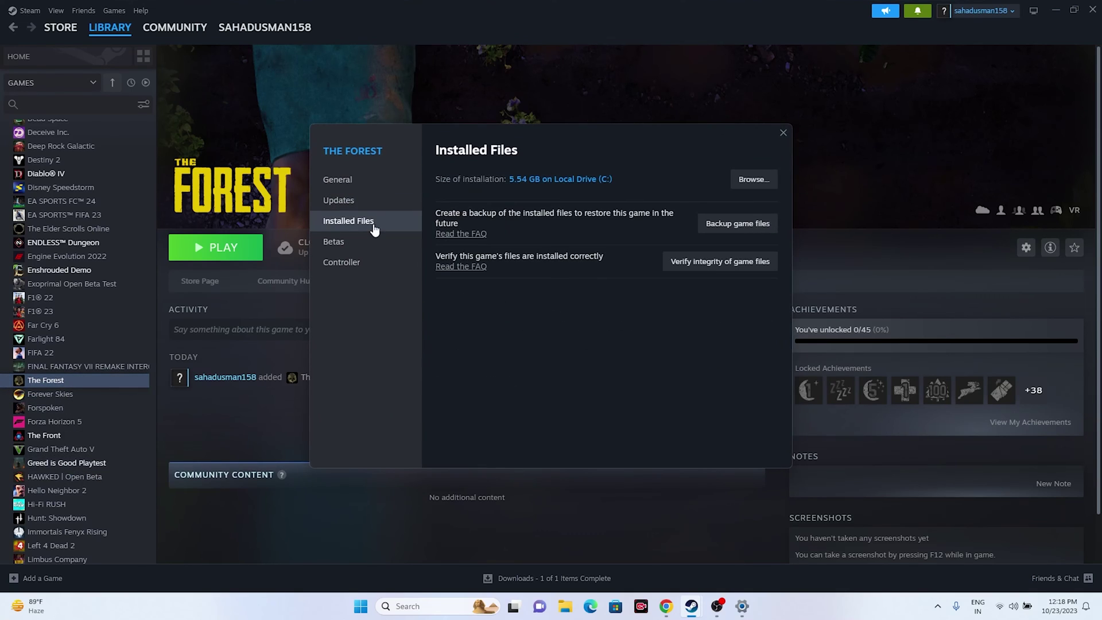
click(738, 262)
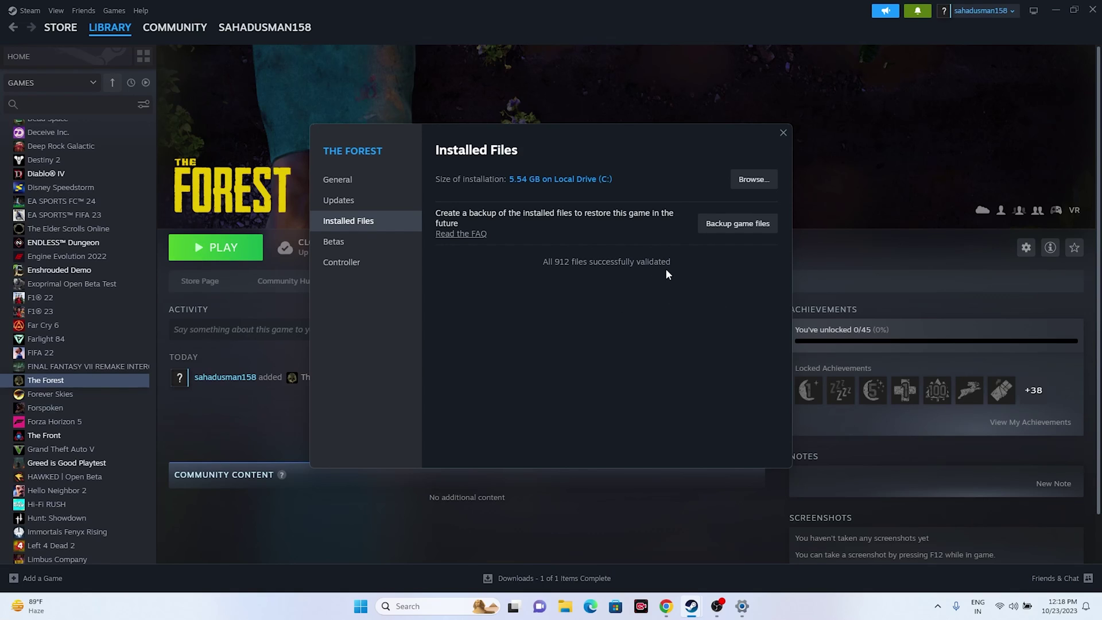
click(784, 134)
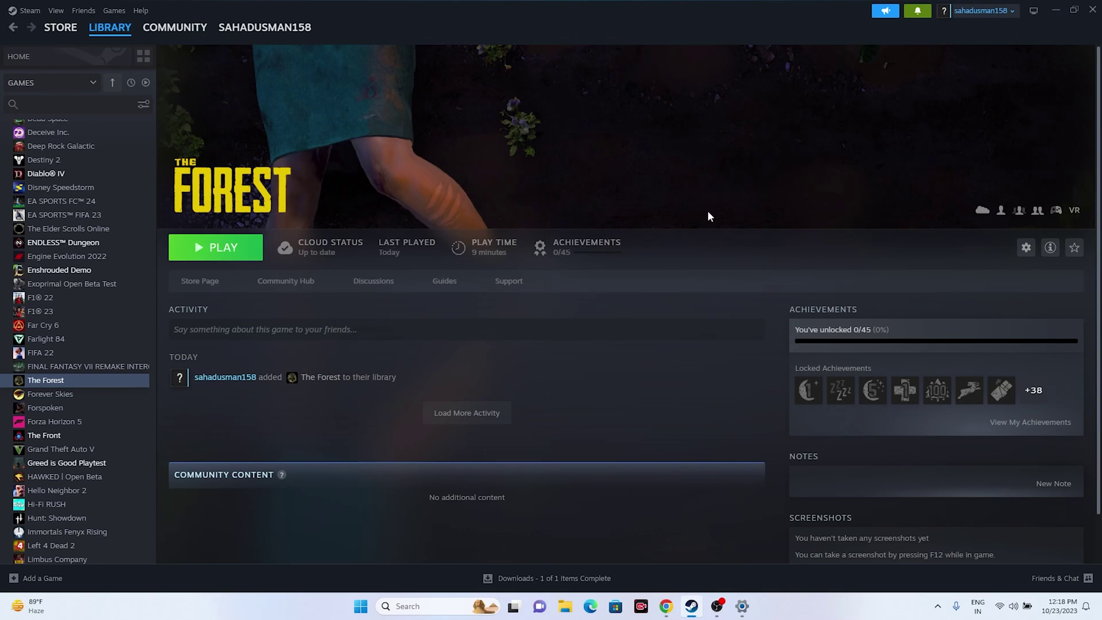